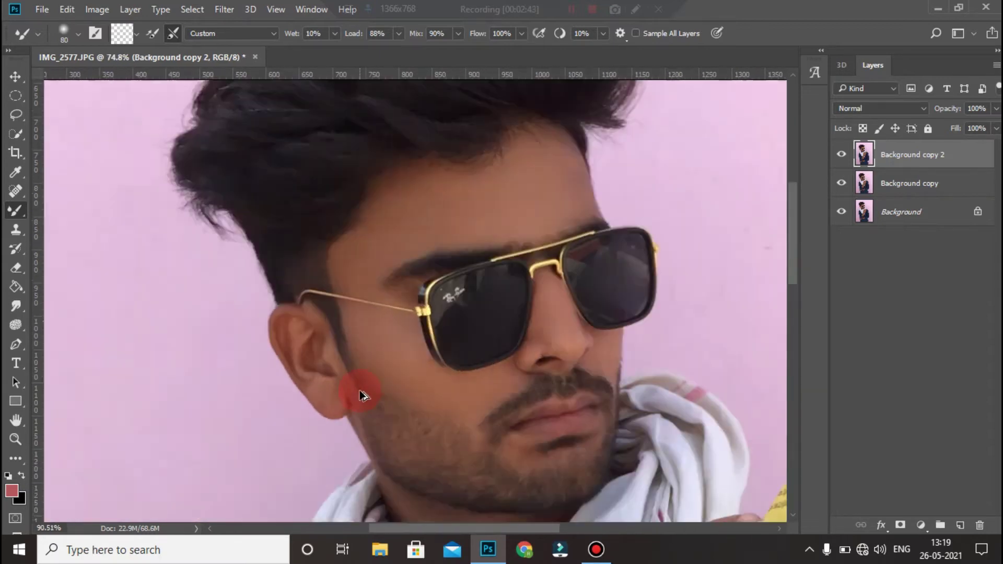
# Smooth the man's facial skin with the Mixer Brush at Wet 10%, Load 88% and Mix 90%.
pyautogui.scroll(3, 262, 319)
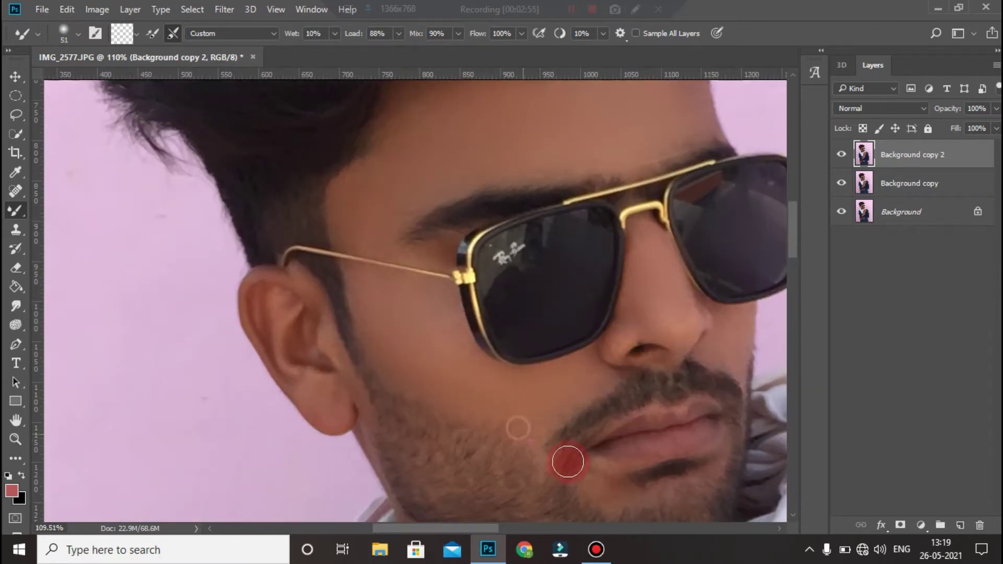
pyautogui.rightClick(12, 305)
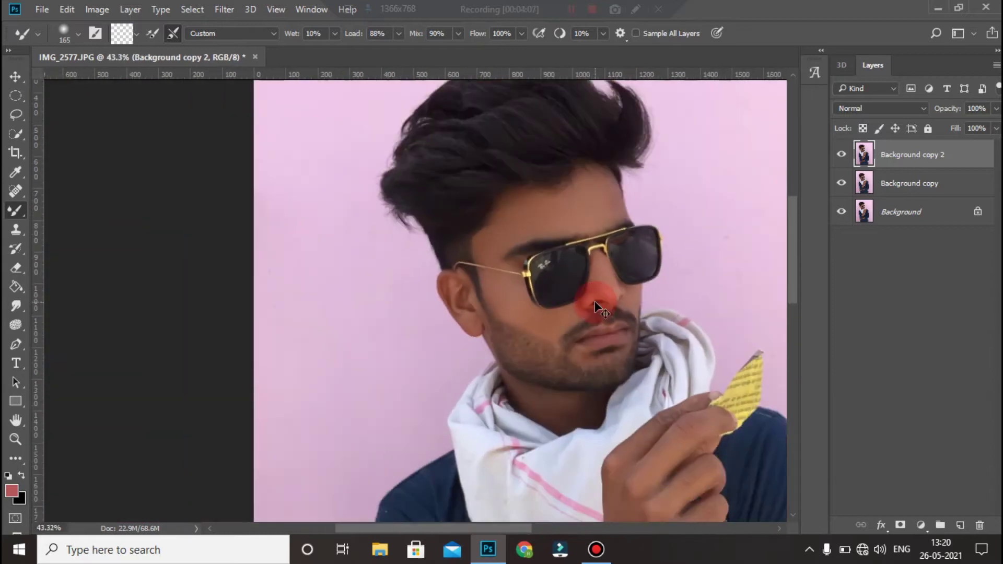
pyautogui.hotkey('ctrl', '0')
# Duplicate the Background copy layer as Background copy 2.
pyautogui.click(892, 269)
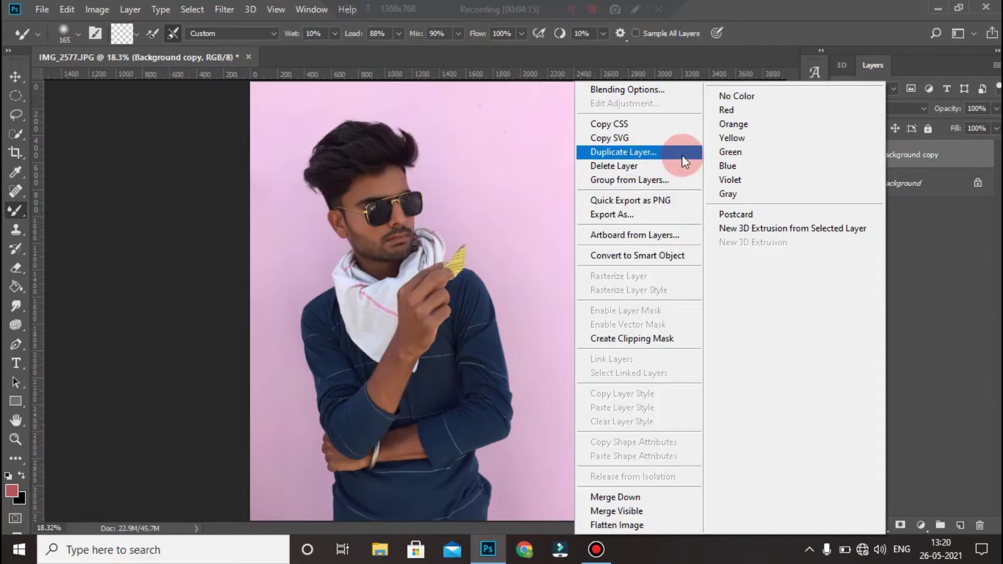
pyautogui.click(644, 152)
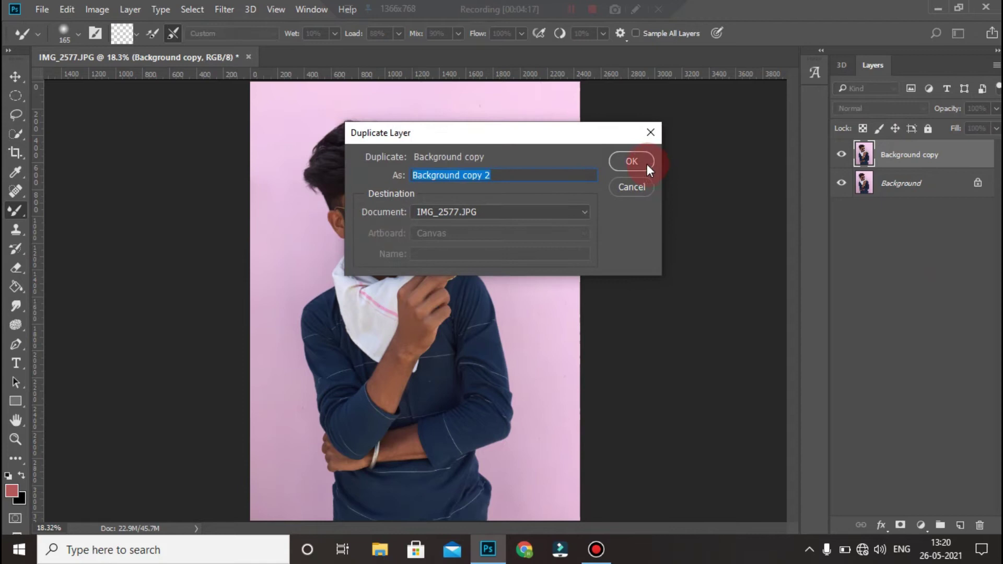
pyautogui.click(647, 164)
pyautogui.click(880, 312)
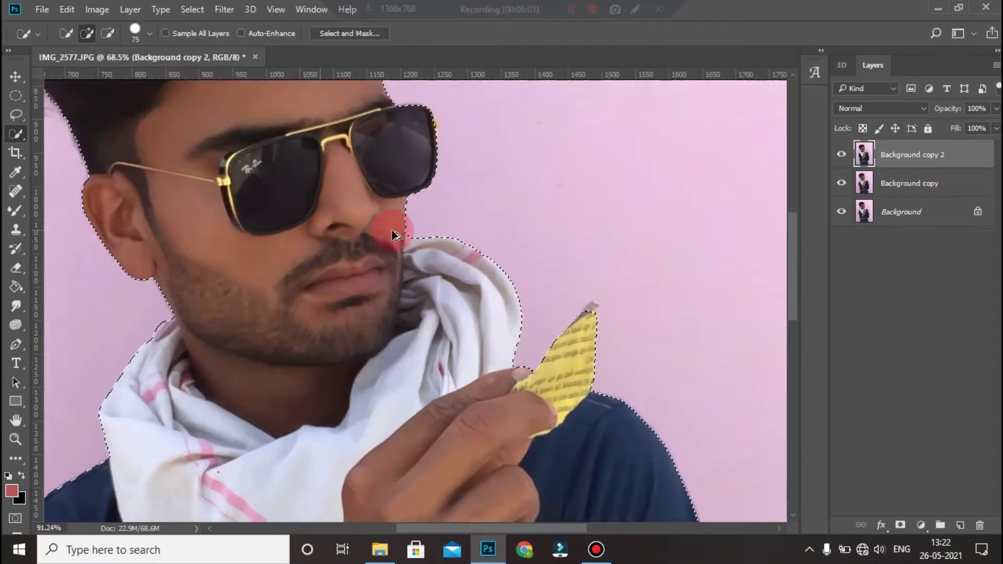
# Refine the Quick Selection around the man's face, scarf and the yellow paper in his hand.
pyautogui.scroll(6, 395, 233)
pyautogui.rightClick(424, 227)
pyautogui.click(528, 198)
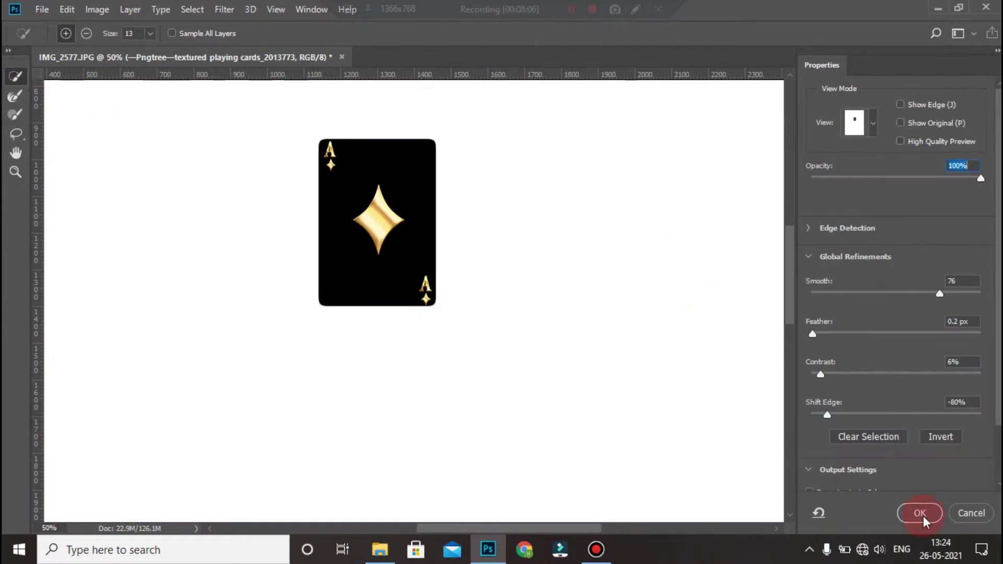
# Apply the Select and Mask refinement to the playing card with Smooth 76, Feather 0.2 px, Contrast 6% and Shift Edge -80%.
pyautogui.click(919, 512)
pyautogui.click(664, 230)
# Move, resize and distort the playing card so it covers the yellow paper in the man's fingers.
pyautogui.click(930, 155)
pyautogui.hotkey('ctrl', 't')
pyautogui.moveTo(406, 254); pyautogui.dragTo(495, 265)
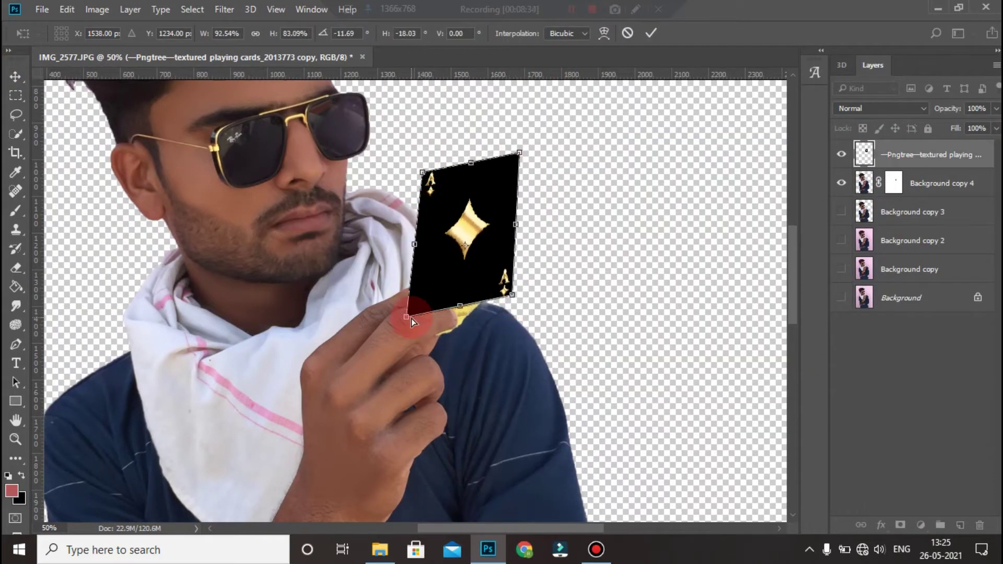
pyautogui.moveTo(412, 318); pyautogui.dragTo(426, 306)
pyautogui.moveTo(472, 254); pyautogui.dragTo(454, 282)
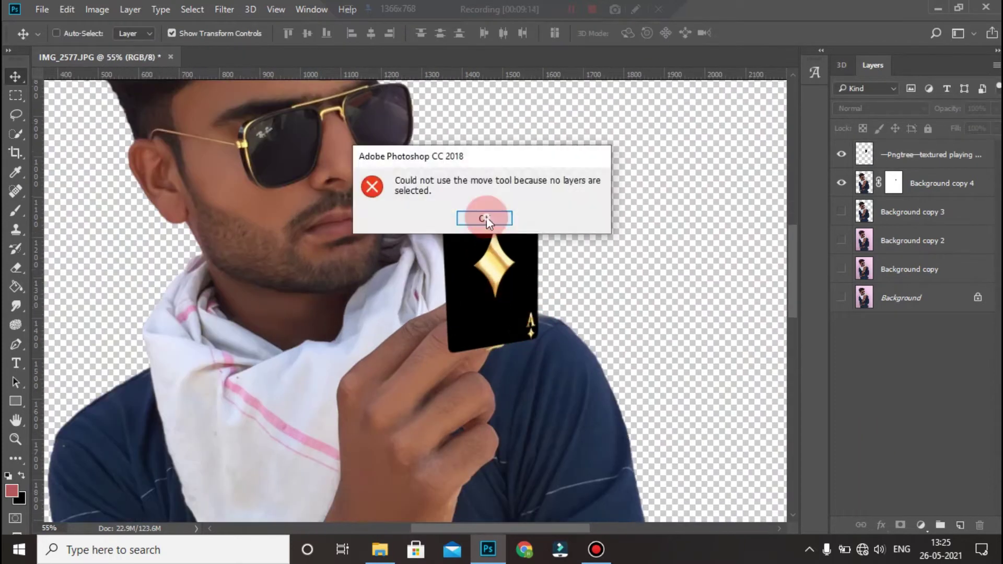
pyautogui.click(484, 217)
pyautogui.moveTo(502, 296); pyautogui.dragTo(501, 303)
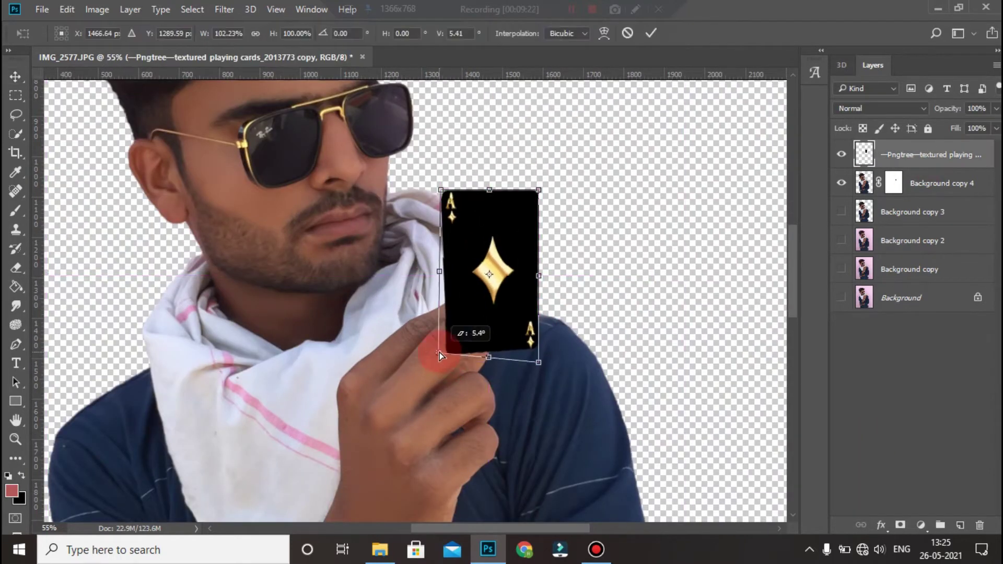
pyautogui.moveTo(440, 352); pyautogui.dragTo(466, 321)
pyautogui.press('Return')
# Add a layer mask to the playing card layer and lower the layer's opacity to 42%.
pyautogui.click(899, 196)
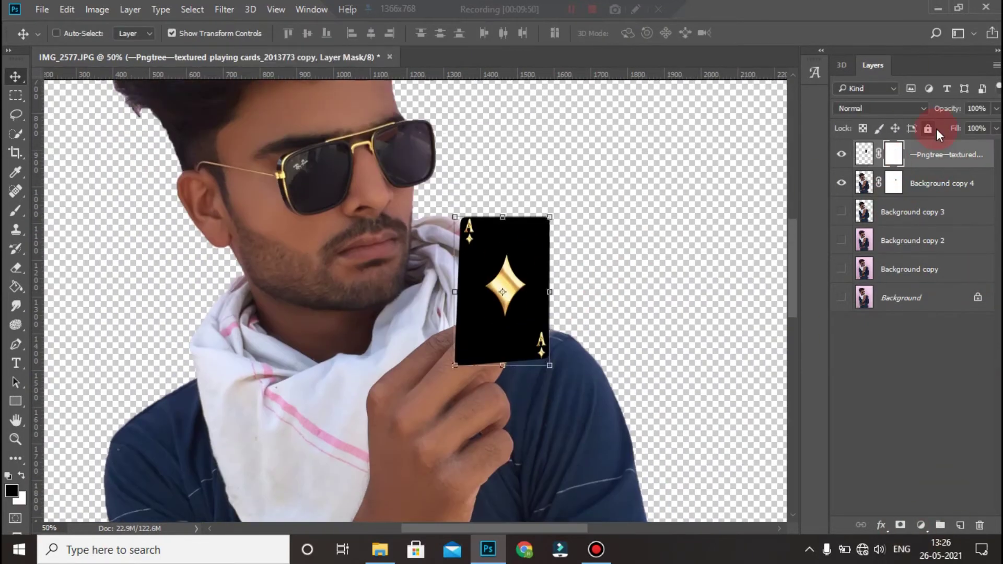
pyautogui.click(996, 109)
pyautogui.moveTo(997, 127); pyautogui.dragTo(956, 127)
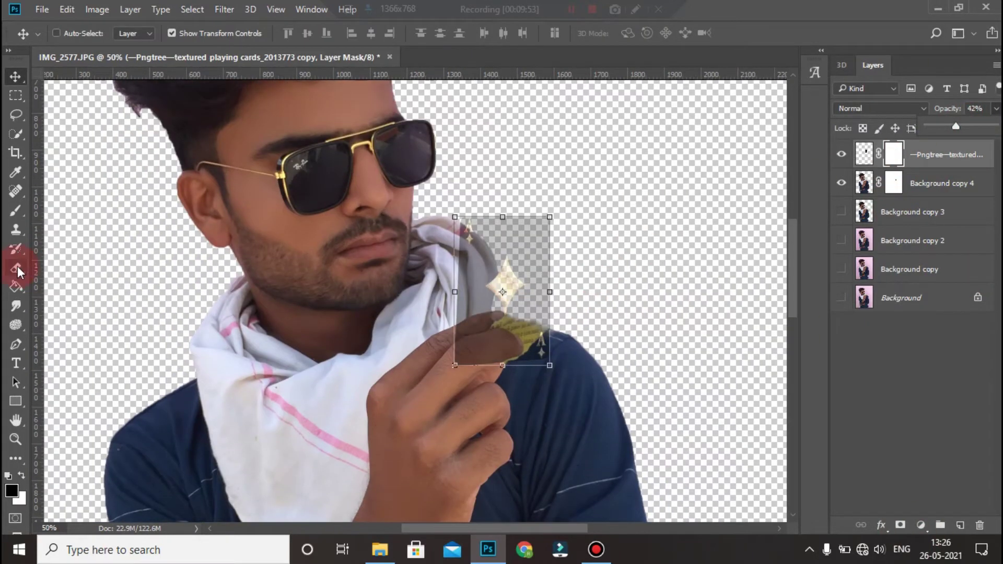
# Paint black on the card's layer mask with a 42 px brush to bring the thumb in front of the card.
pyautogui.click(16, 211)
pyautogui.scroll(5, 497, 383)
pyautogui.rightClick(528, 282)
pyautogui.moveTo(609, 347); pyautogui.dragTo(698, 347)
pyautogui.moveTo(627, 319); pyautogui.dragTo(621, 319)
pyautogui.moveTo(433, 306); pyautogui.dragTo(422, 303)
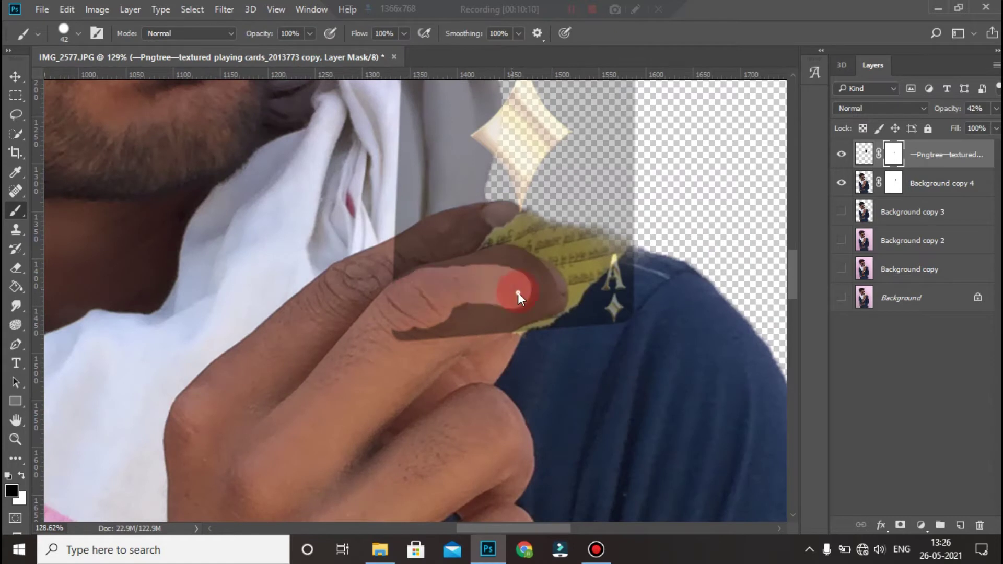
pyautogui.scroll(11, 619, 292)
pyautogui.moveTo(362, 291)
pyautogui.mouseDown()
pyautogui.moveTo(310, 232)
pyautogui.moveTo(339, 272)
pyautogui.moveTo(385, 260)
pyautogui.mouseUp()
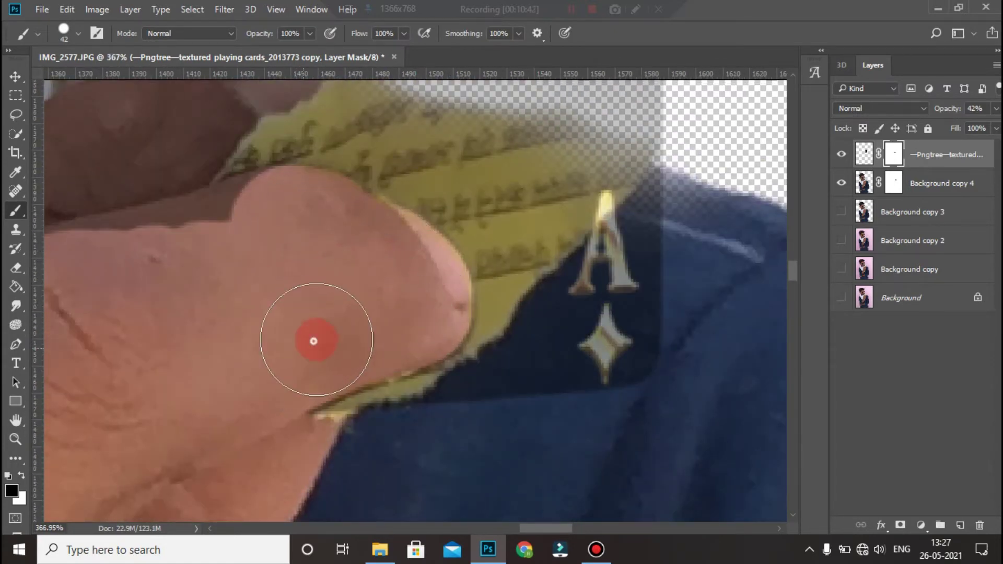
pyautogui.scroll(-3, 313, 342)
pyautogui.scroll(-20, 308, 294)
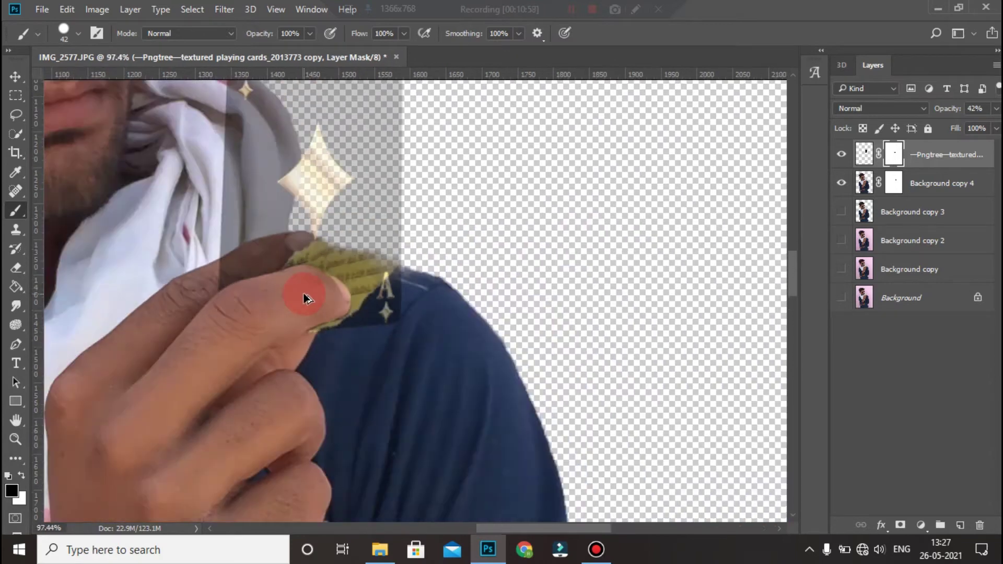
# Restore the playing card layer's opacity to 100%.
pyautogui.click(996, 109)
pyautogui.moveTo(957, 127); pyautogui.dragTo(998, 127)
pyautogui.click(912, 392)
pyautogui.hotkey('ctrl', '0')
# Clean up the leftover yellow paper around the thumb and card on the Background copy 4 layer.
pyautogui.click(864, 183)
pyautogui.scroll(10, 449, 261)
pyautogui.scroll(7, 416, 293)
pyautogui.hotkey('ctrl', '0')
pyautogui.scroll(17, 465, 262)
pyautogui.click(916, 165)
pyautogui.scroll(-12, 497, 290)
pyautogui.press('v')
pyautogui.click(900, 215)
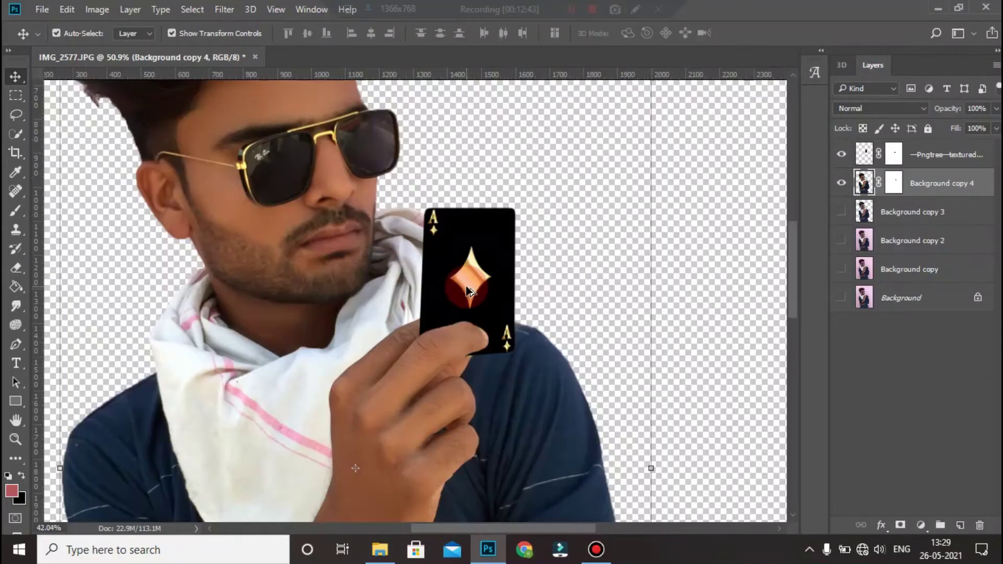
pyautogui.scroll(-4, 469, 293)
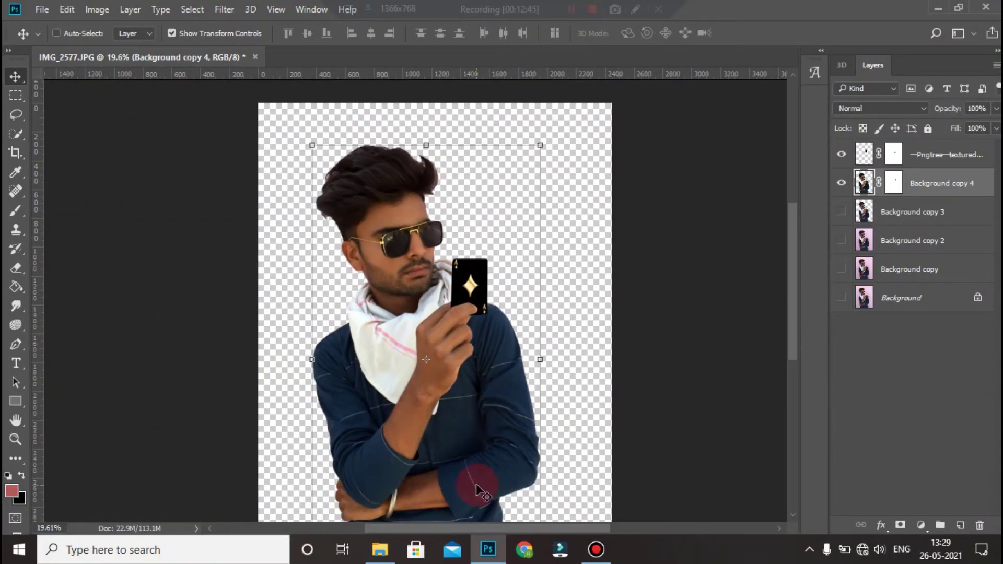
# Switch to File Explorer and open the PHOTOSHOP TOOL folder on Local Disk (D:).
pyautogui.click(381, 558)
pyautogui.scroll(-5, 325, 246)
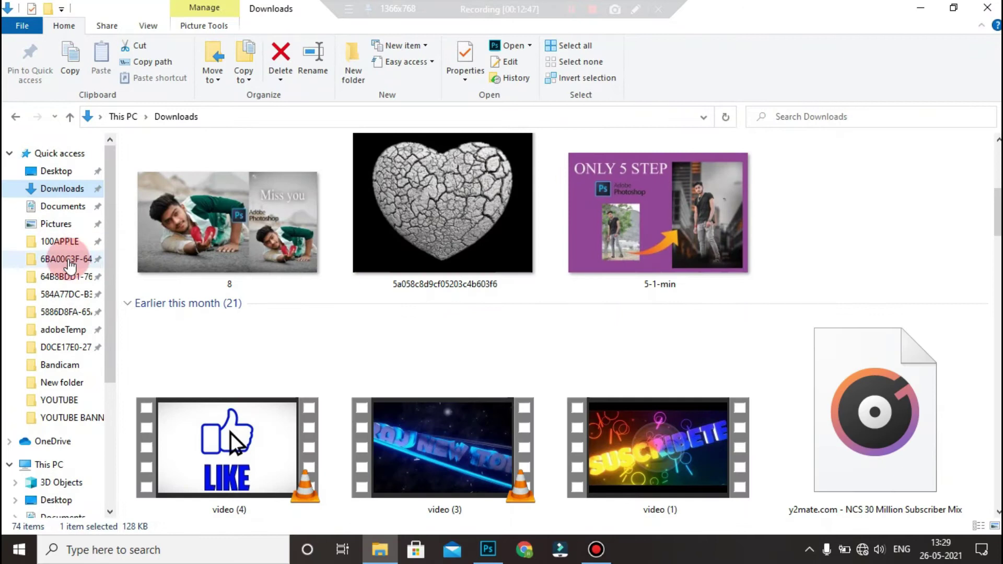
pyautogui.click(47, 153)
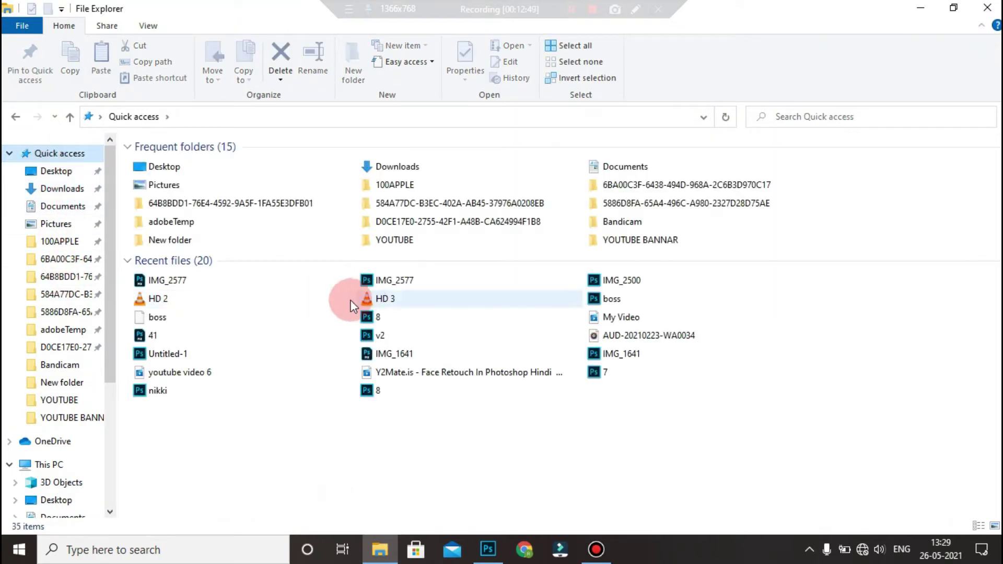
pyautogui.click(51, 463)
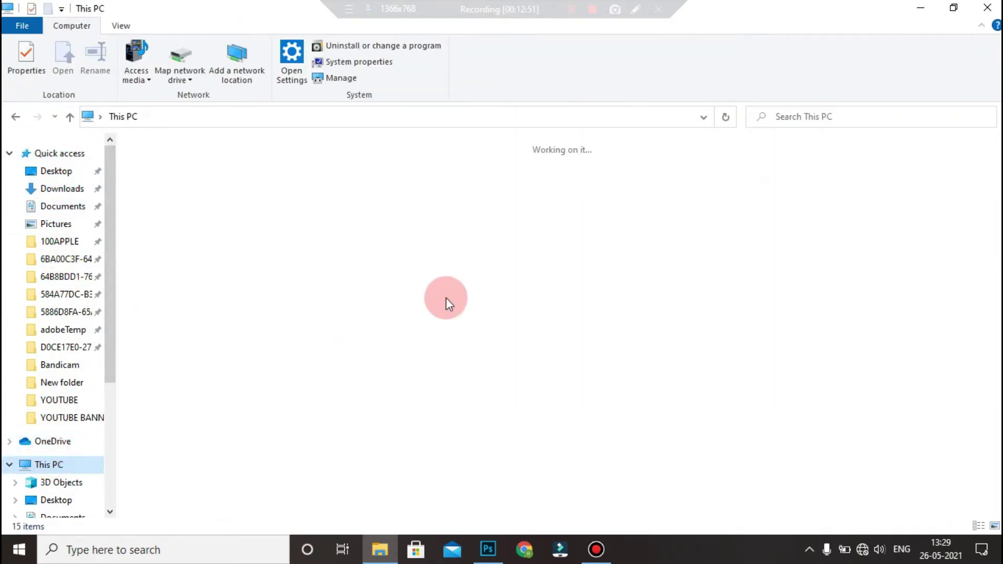
pyautogui.doubleClick(416, 284)
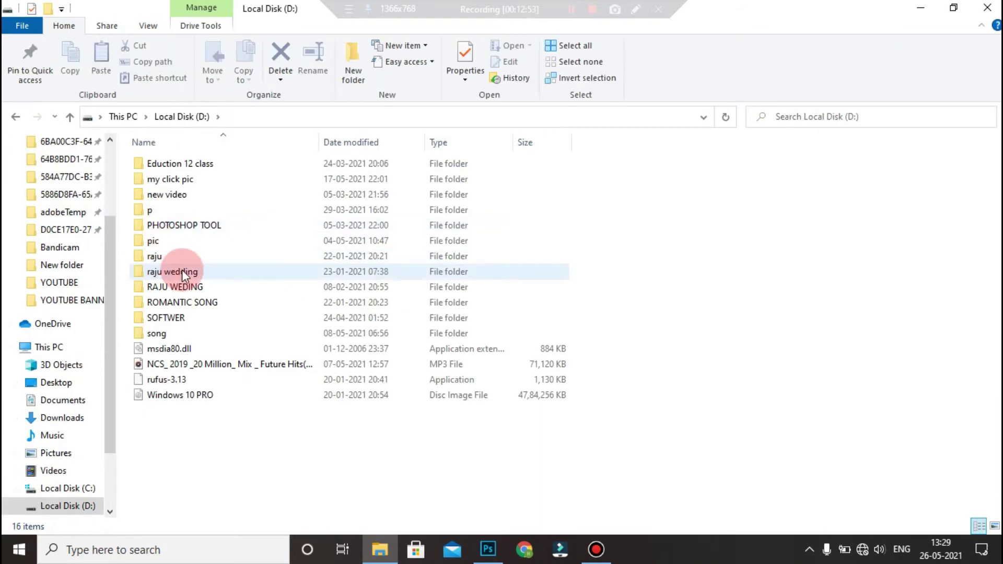
pyautogui.click(250, 225)
pyautogui.doubleClick(250, 224)
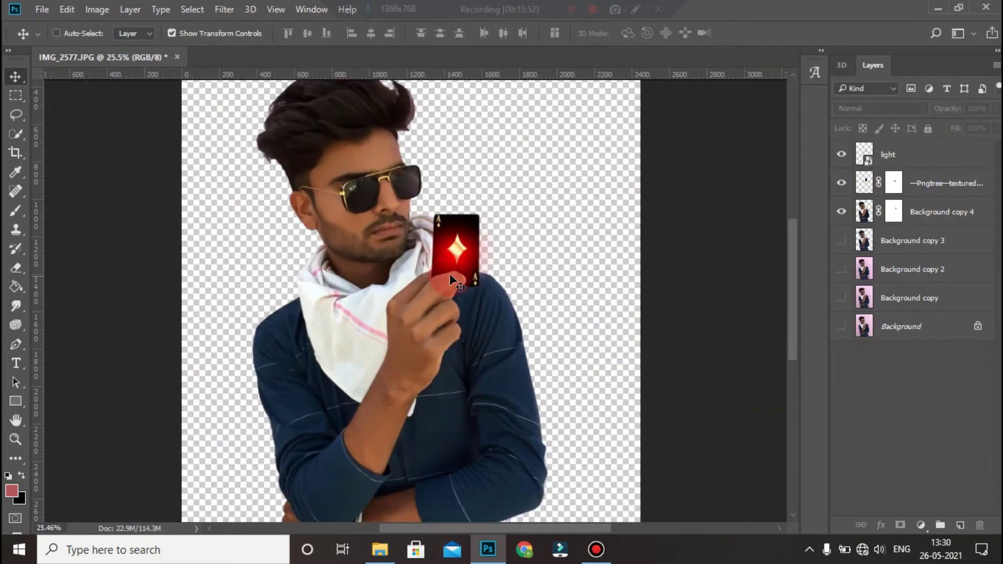
# Examine the red glow on the card and the hair edges of the cut-out man.
pyautogui.click(493, 270)
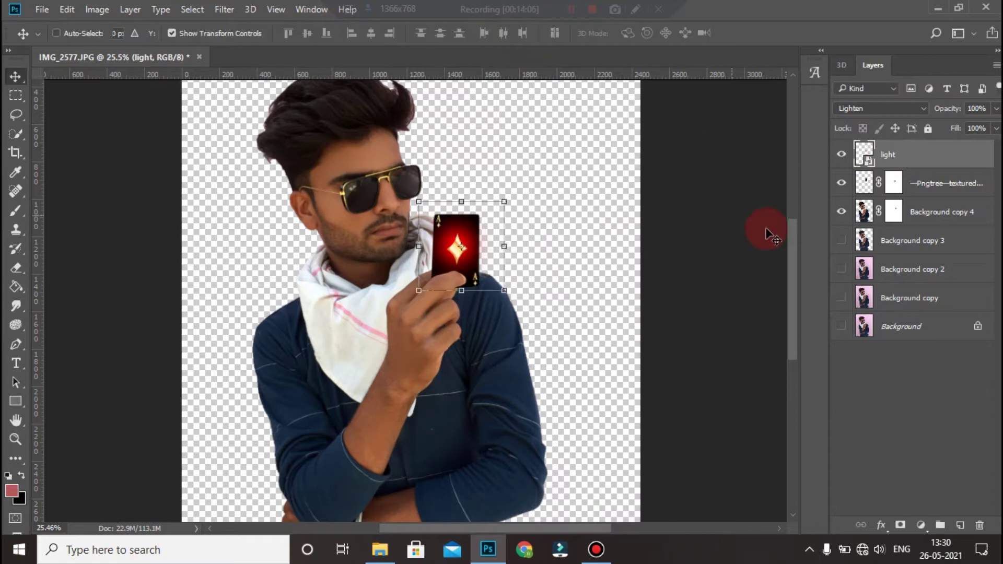
pyautogui.scroll(-4, 568, 270)
pyautogui.scroll(1, 560, 278)
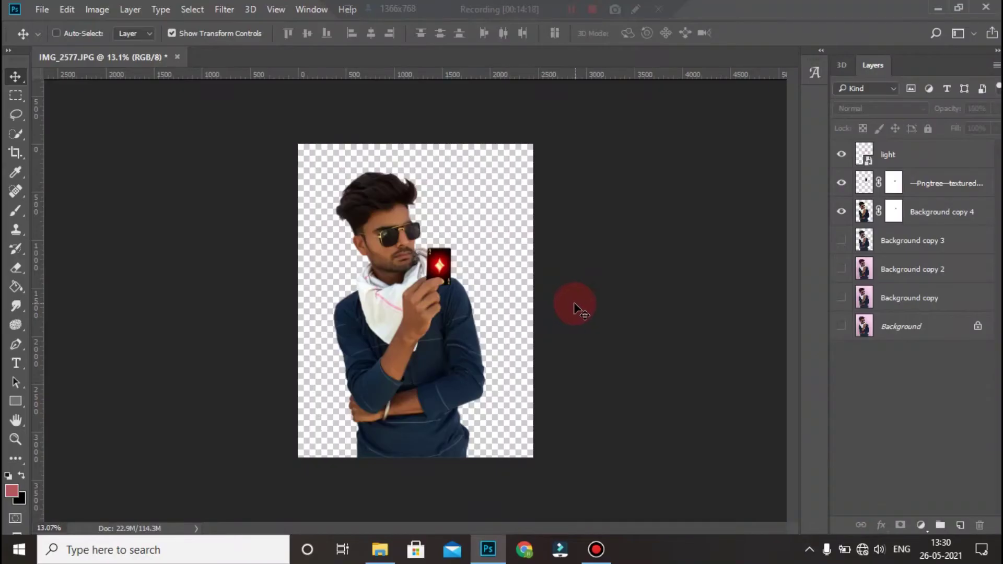
pyautogui.scroll(5, 513, 268)
pyautogui.scroll(-1, 492, 288)
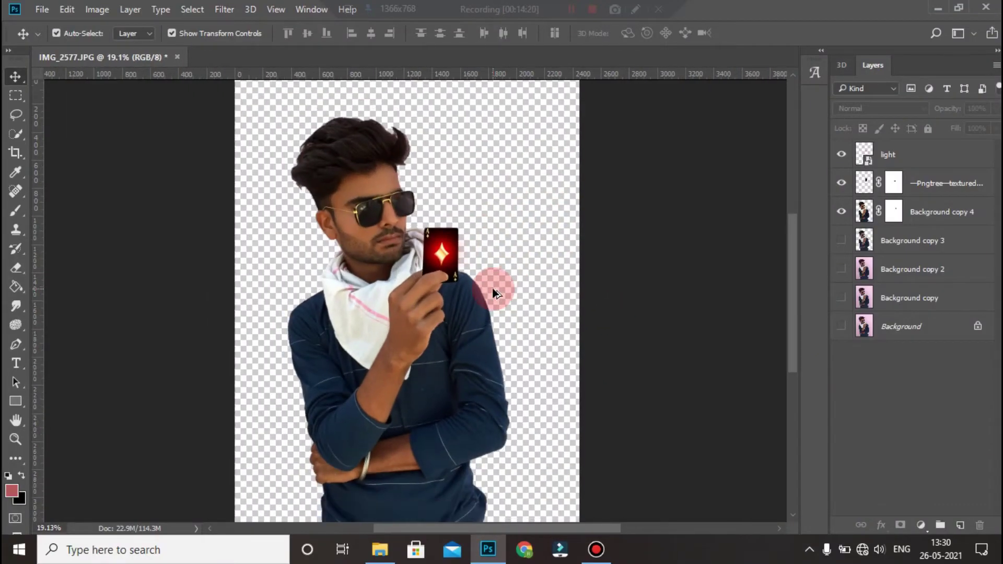
pyautogui.scroll(2, 492, 288)
pyautogui.scroll(5, 348, 157)
pyautogui.scroll(2, 376, 199)
pyautogui.scroll(4, 400, 238)
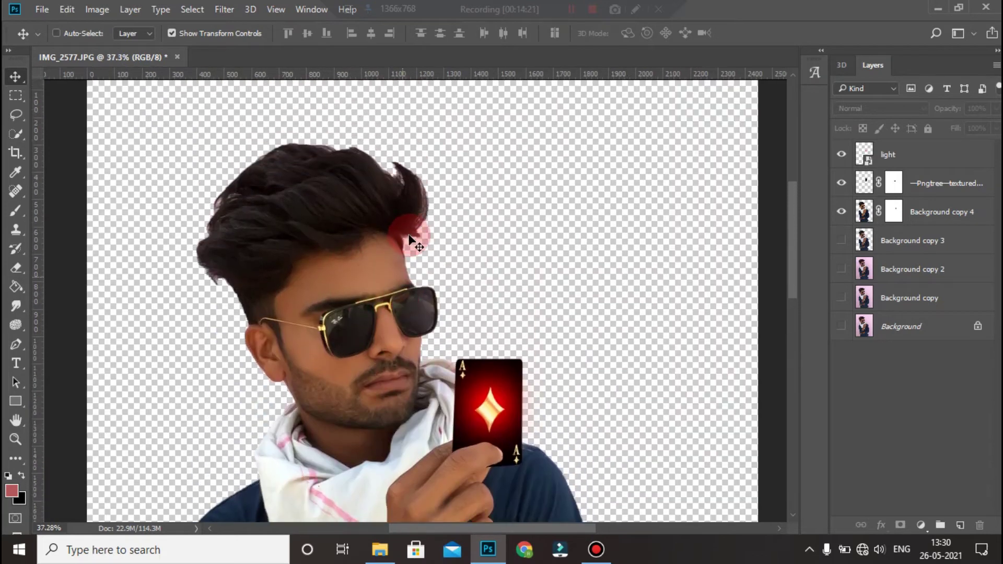
pyautogui.scroll(4, 419, 256)
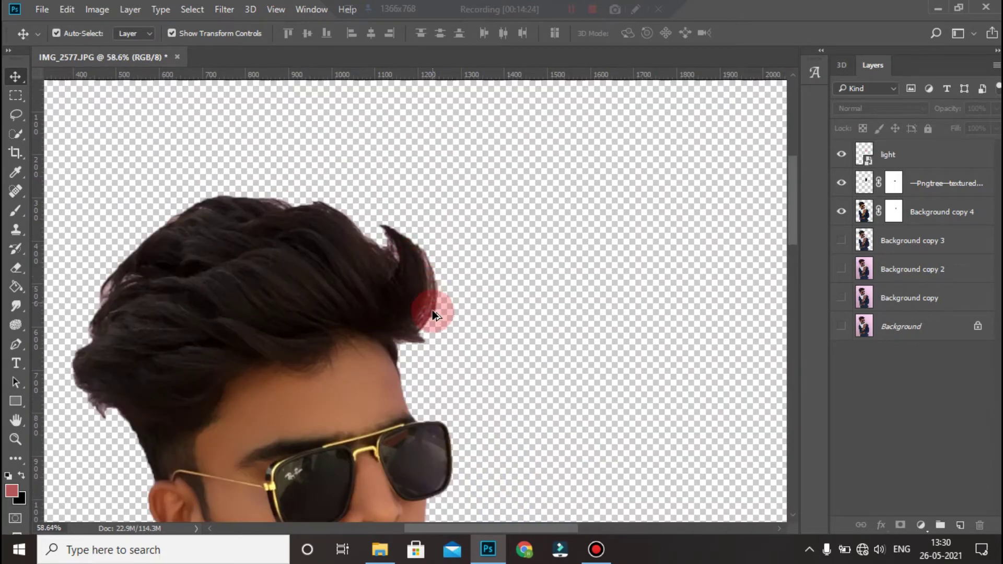
pyautogui.scroll(-5, 418, 286)
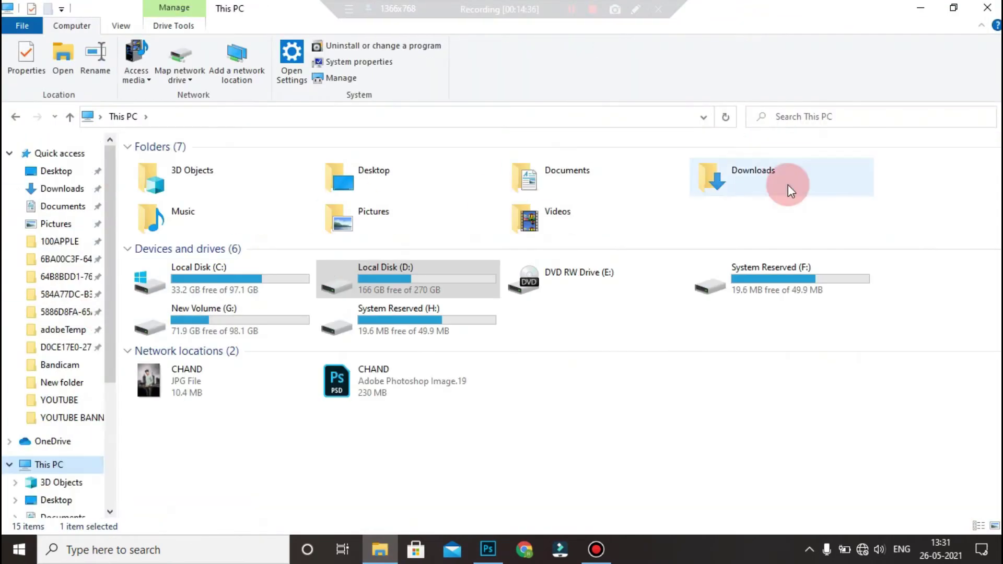
# Place The Triangles iPhone Wallpaper image from the Downloads folder and move its layer below Background copy 4.
pyautogui.doubleClick(752, 178)
pyautogui.moveTo(661, 236); pyautogui.dragTo(330, 215)
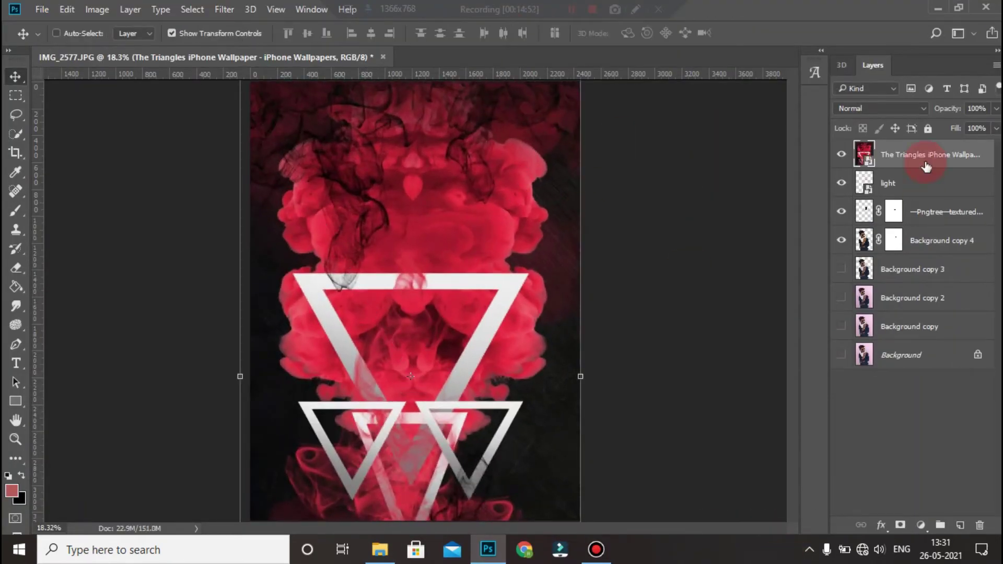
pyautogui.moveTo(908, 153); pyautogui.dragTo(920, 255)
# Merge the light, playing card and Background copy 4 layers and rename the merged layer modal.
pyautogui.keyDown('ctrl'); pyautogui.click(942, 214); pyautogui.keyUp('ctrl')
pyautogui.rightClick(941, 215)
pyautogui.click(682, 499)
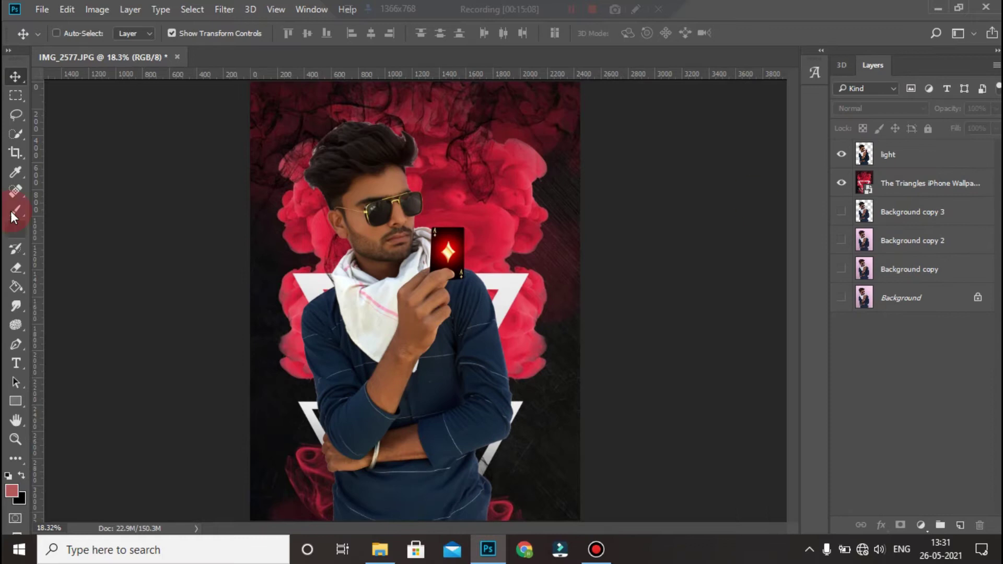
pyautogui.doubleClick(902, 155)
pyautogui.write('modal')
pyautogui.press('Return')
# Scale the modal layer down proportionally and place the man at the lower centre of the canvas.
pyautogui.click(902, 298)
pyautogui.click(902, 155)
pyautogui.moveTo(513, 121); pyautogui.dragTo(461, 219)
pyautogui.moveTo(399, 334); pyautogui.dragTo(435, 334)
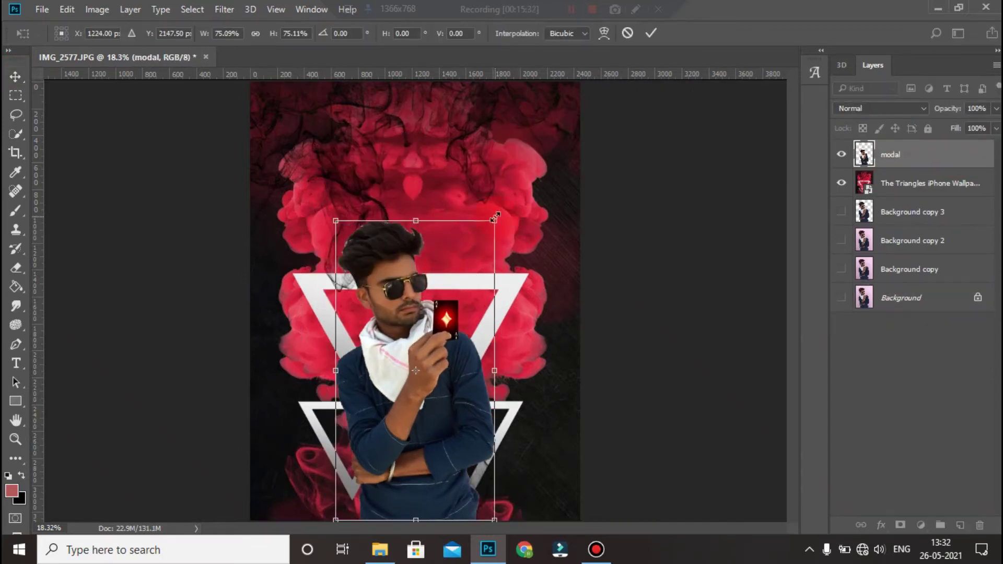
pyautogui.moveTo(496, 220); pyautogui.dragTo(528, 185)
pyautogui.press('Return')
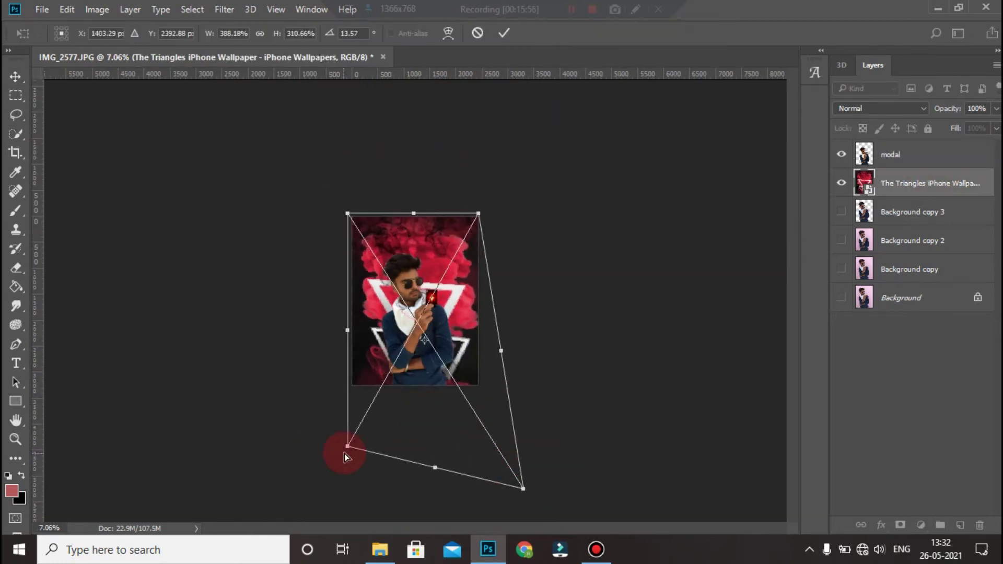
# Enlarge and distort the triangles wallpaper layer so the triangles sit above and behind the man's head.
pyautogui.moveTo(347, 455); pyautogui.dragTo(325, 497)
pyautogui.hotkey('ctrl', '+')
pyautogui.hotkey('ctrl', '+')
pyautogui.hotkey('ctrl', '+')
pyautogui.moveTo(550, 246); pyautogui.dragTo(548, 193)
pyautogui.moveTo(545, 326); pyautogui.dragTo(545, 288)
pyautogui.moveTo(670, 512); pyautogui.dragTo(731, 516)
pyautogui.moveTo(195, 487); pyautogui.dragTo(190, 533)
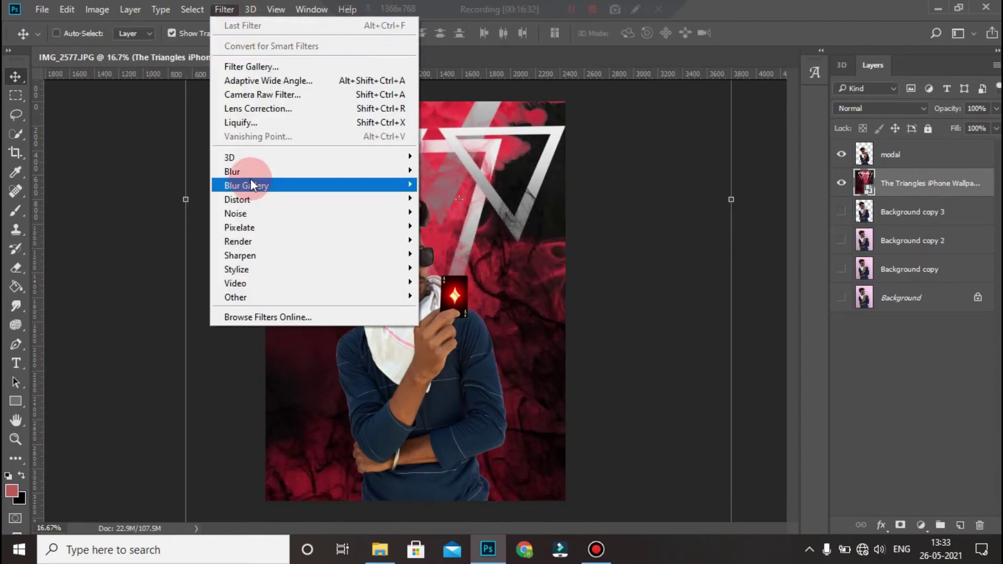
# Apply a Gaussian Blur to the triangles wallpaper layer.
pyautogui.click(444, 233)
pyautogui.moveTo(789, 377); pyautogui.dragTo(760, 378)
pyautogui.click(878, 175)
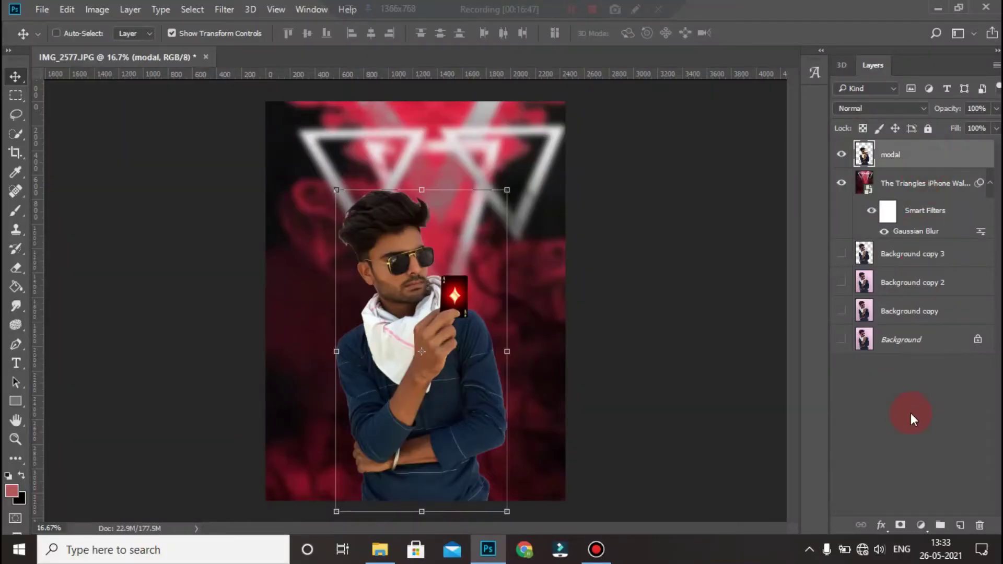
# Add a layer mask to the modal layer and brush away the light fringe along the hair edges.
pyautogui.scroll(18, 459, 240)
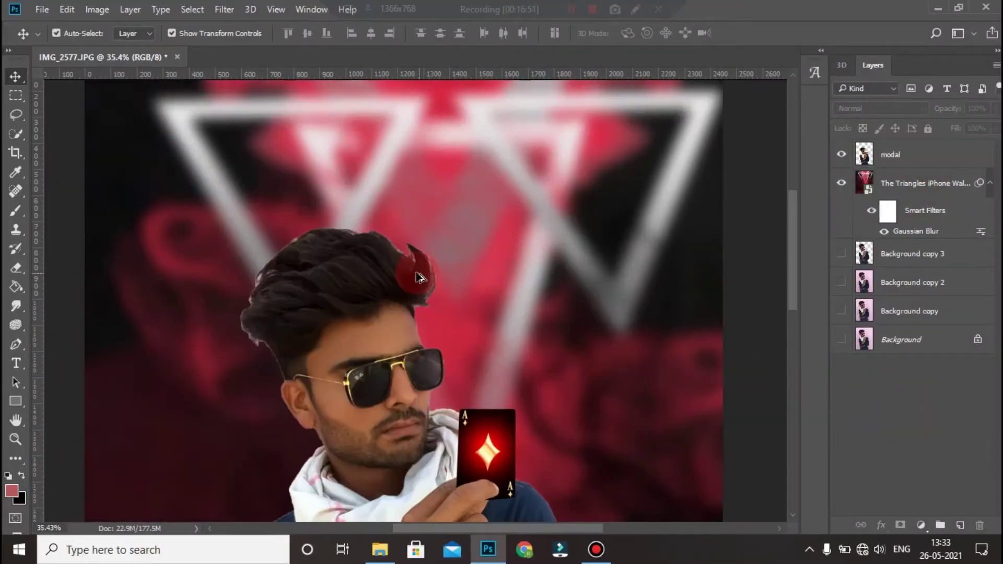
pyautogui.click(912, 155)
pyautogui.click(901, 525)
pyautogui.scroll(-3, 585, 302)
pyautogui.click(17, 212)
pyautogui.rightClick(571, 291)
pyautogui.click(578, 329)
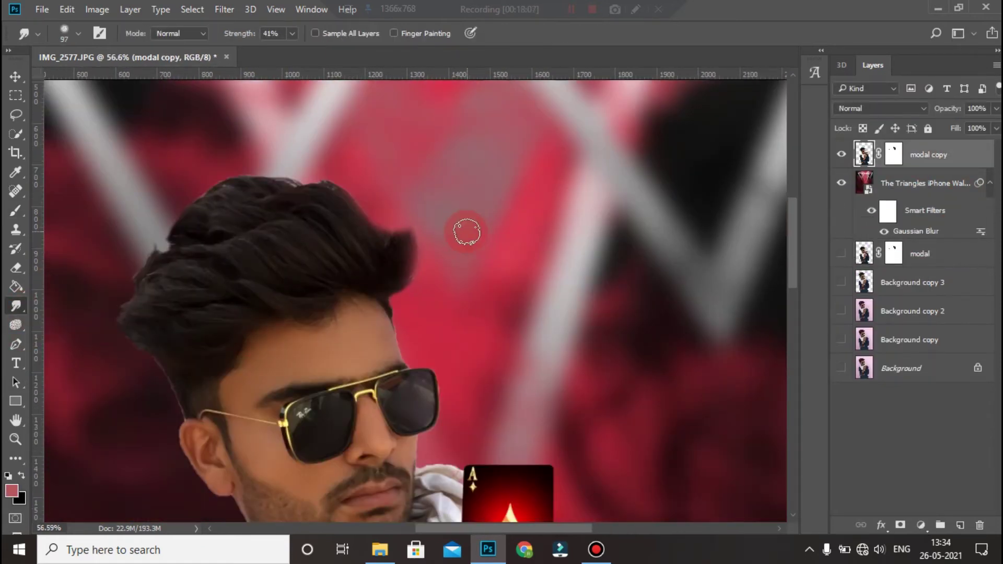
# Smudge the hair outline on the modal copy layer with a 69 px textured brush to blend it into the background.
pyautogui.rightClick(467, 232)
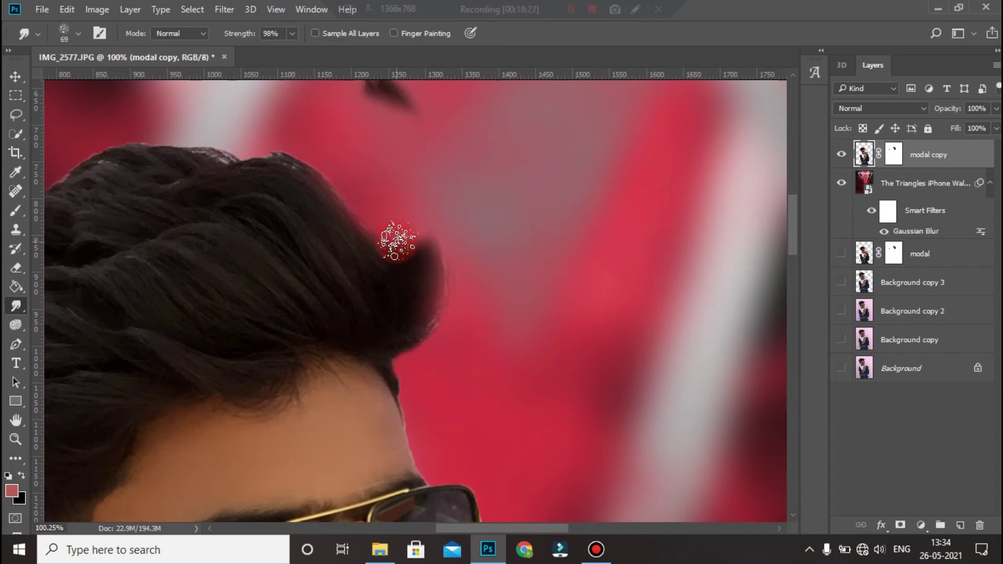
pyautogui.click(873, 196)
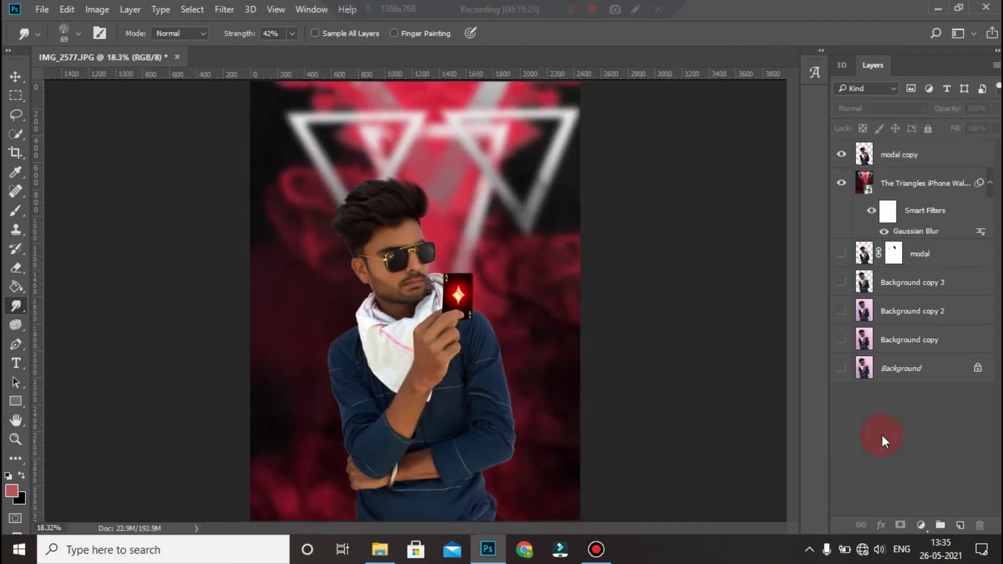
pyautogui.rightClick(882, 435)
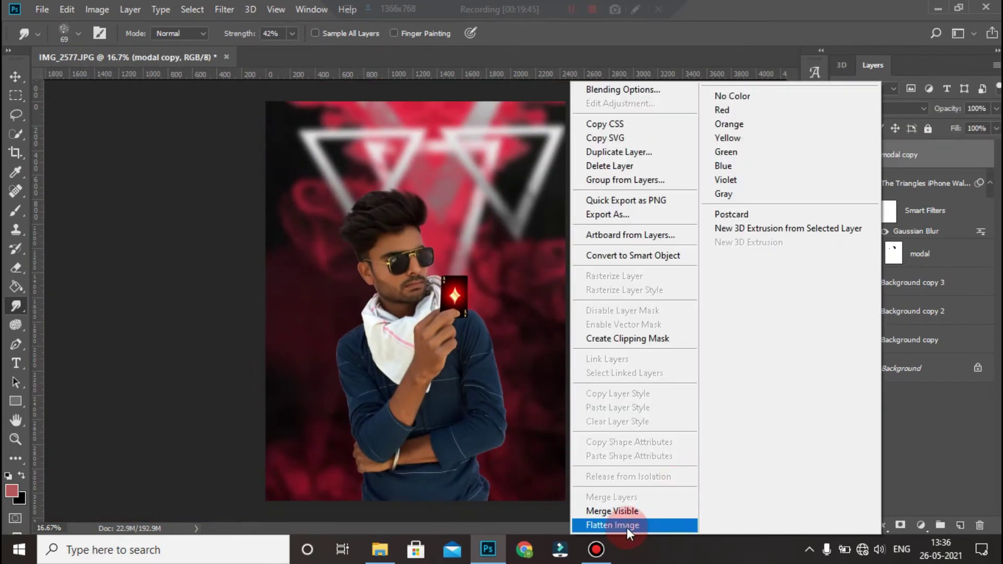
pyautogui.click(636, 512)
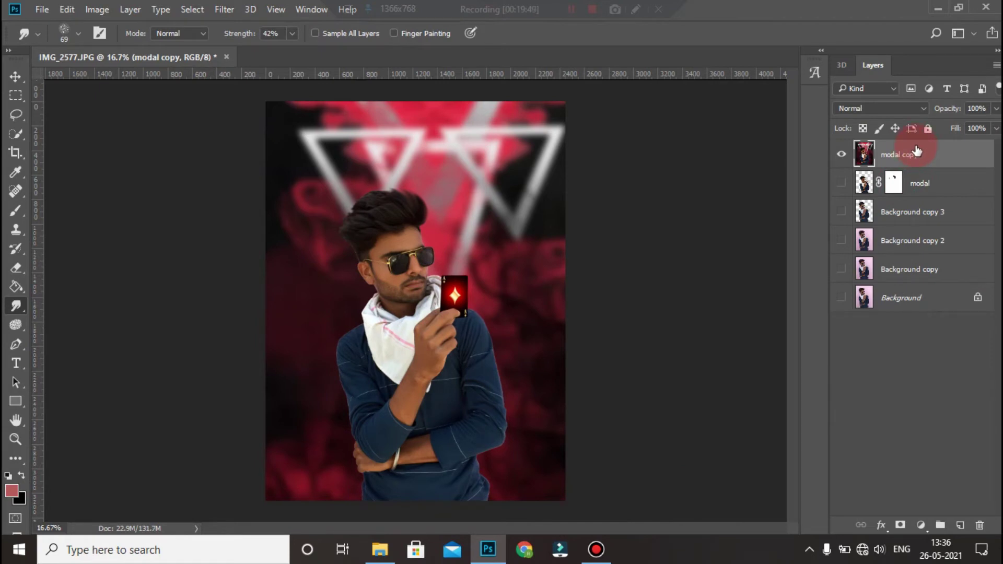
pyautogui.hotkey('ctrl', 'z')
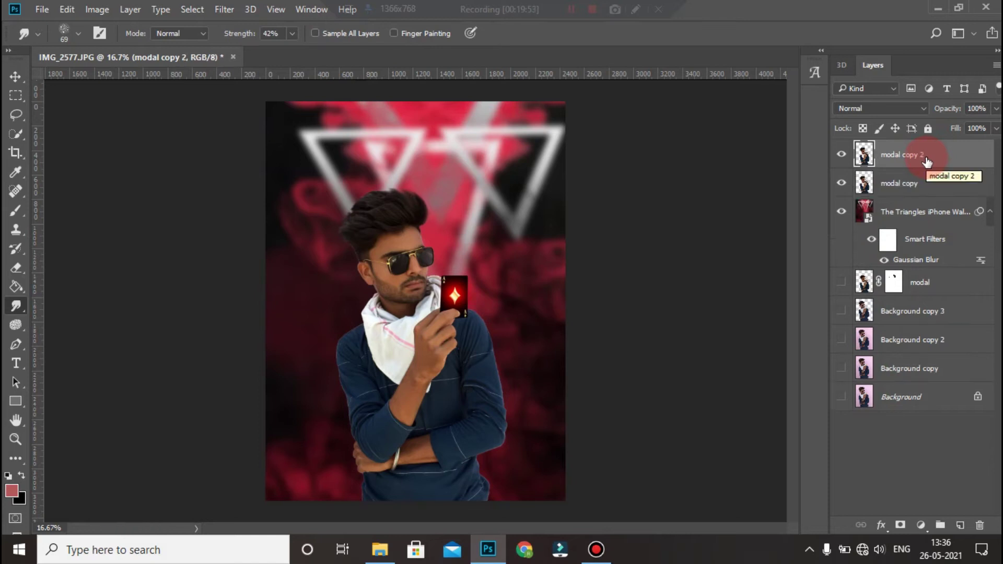
# In File Explorer, browse the PHOTOSHOP TOOL folder on Local Disk (D:) and bring in the red light image beneath modal copy 2.
pyautogui.click(380, 550)
pyautogui.click(55, 435)
pyautogui.doubleClick(387, 290)
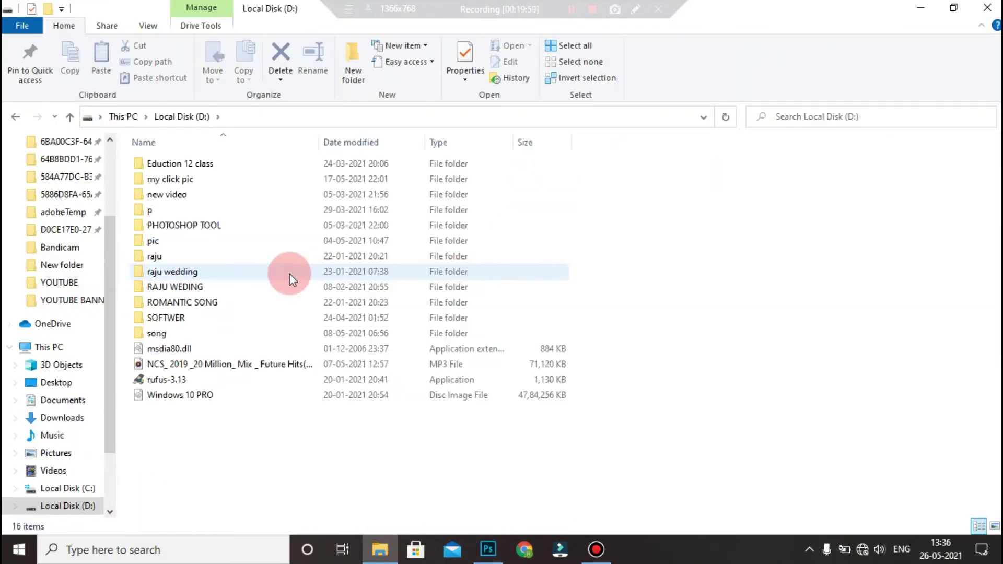
pyautogui.doubleClick(188, 223)
pyautogui.doubleClick(418, 256)
pyautogui.scroll(-15, 401, 209)
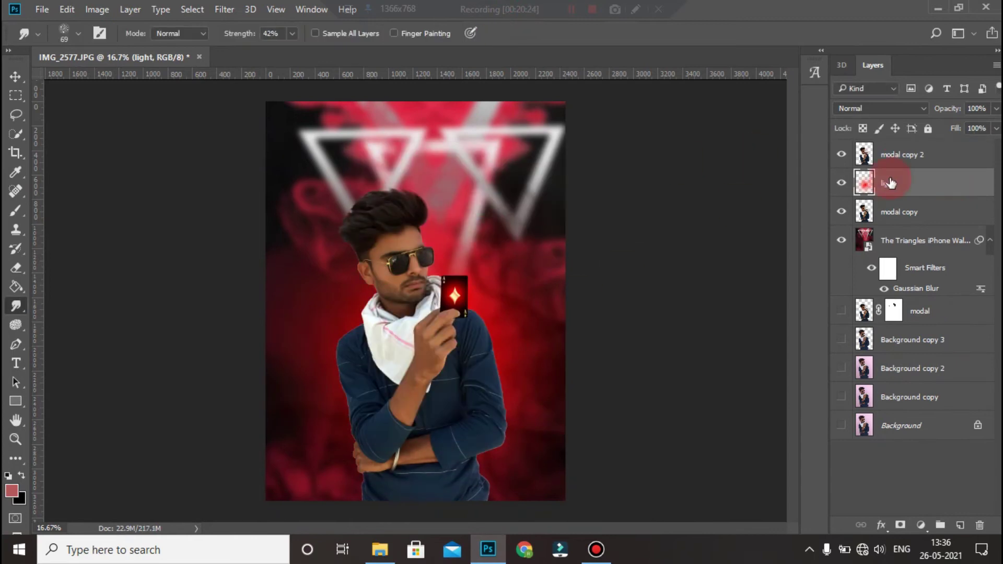
# Scale the light layer to about 128%, centre it behind the man, and set it to Lighten at 68% opacity.
pyautogui.click(15, 79)
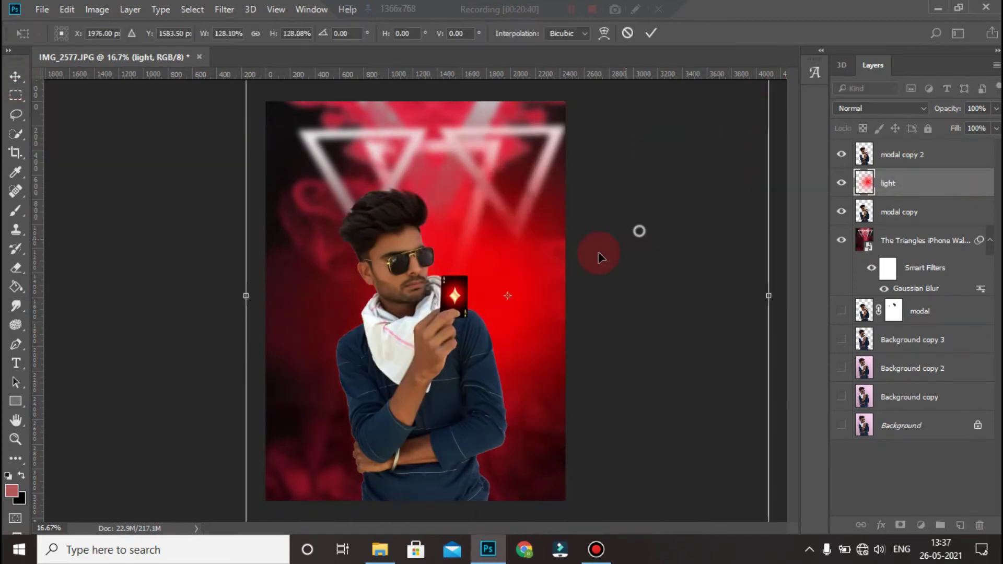
pyautogui.moveTo(638, 231); pyautogui.dragTo(783, 181)
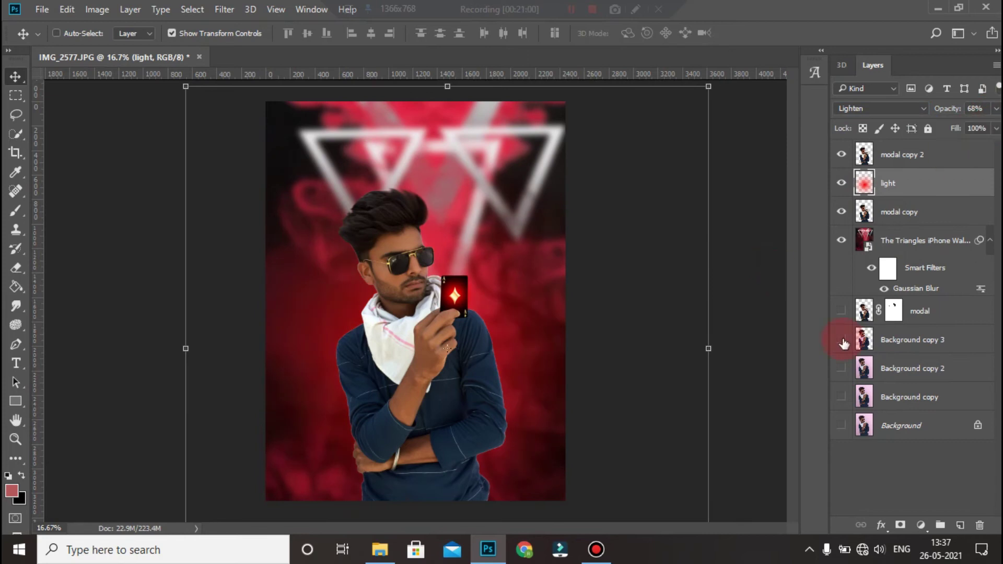
pyautogui.click(889, 478)
pyautogui.scroll(6, 565, 383)
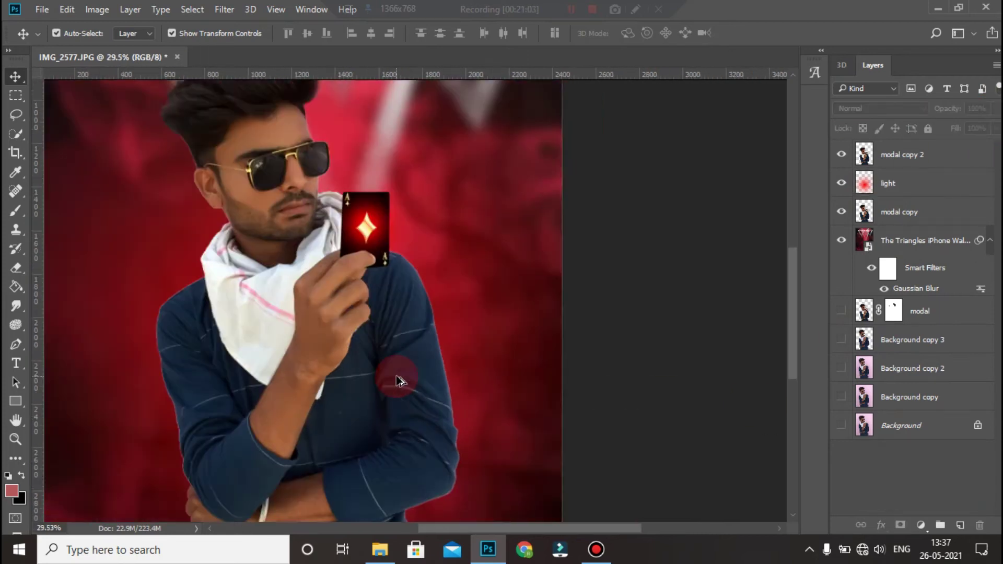
pyautogui.scroll(-5, 465, 380)
# Merge all visible layers into modal copy 2.
pyautogui.click(891, 156)
pyautogui.rightClick(919, 159)
pyautogui.click(663, 499)
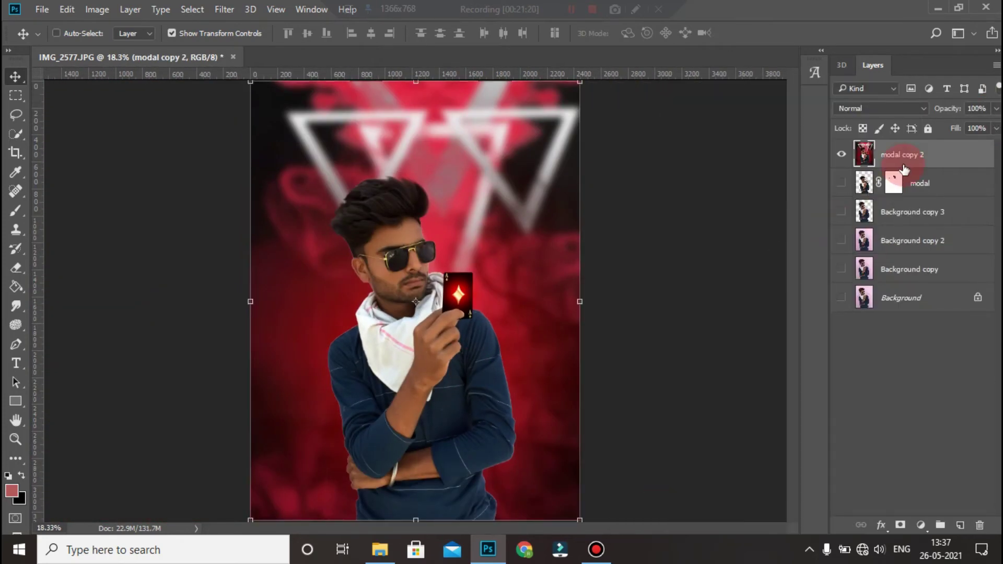
# In the Camera Raw Filter, set HSL hues to Yellows -97, Greens -97, Aquas -100, Blues +15, Purples +23 and Magentas -98.
pyautogui.click(225, 9)
pyautogui.click(370, 152)
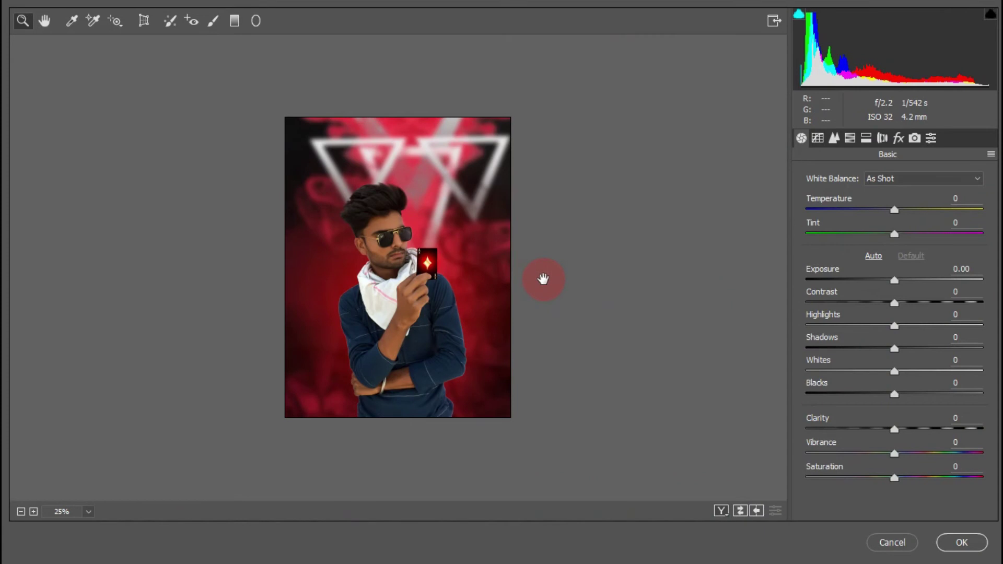
pyautogui.hotkey('ctrl', '+')
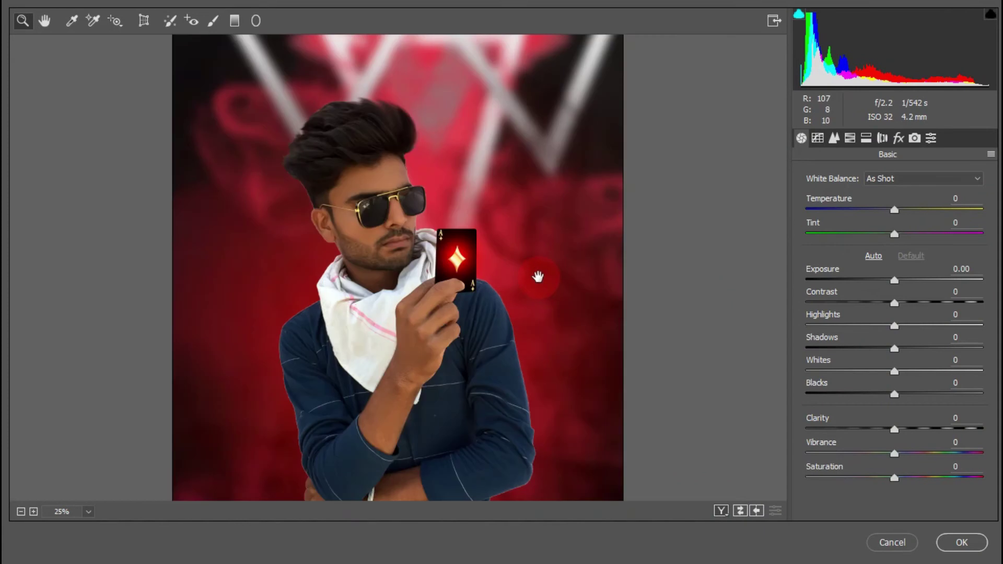
pyautogui.hotkey('ctrl', '0')
pyautogui.click(818, 139)
pyautogui.click(850, 138)
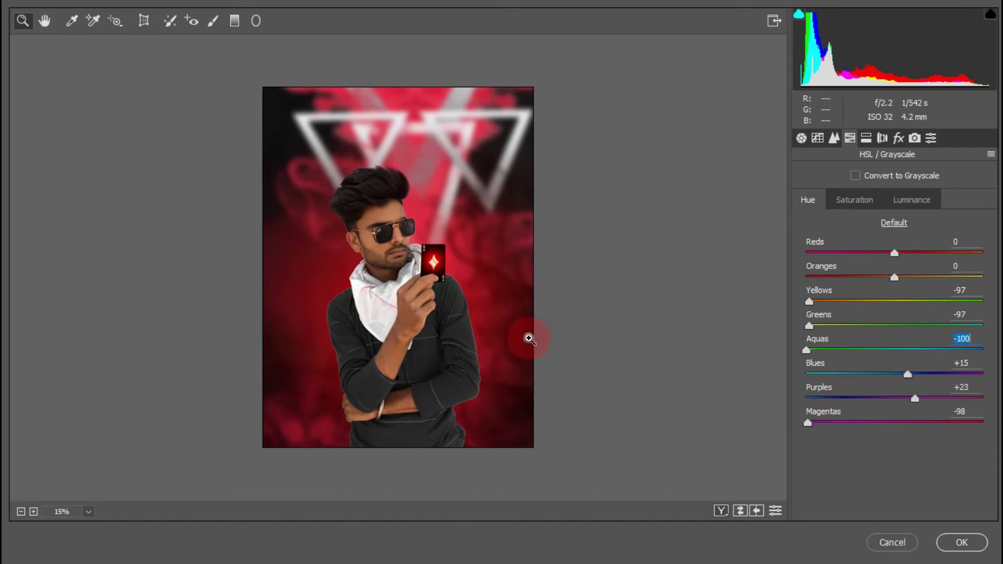
# Set the Clarity of the whole image to +27 in the basic adjustments.
pyautogui.press('h')
pyautogui.click(802, 139)
pyautogui.moveTo(895, 210); pyautogui.dragTo(894, 212)
pyautogui.moveTo(895, 431); pyautogui.dragTo(918, 431)
pyautogui.scroll(5, 394, 288)
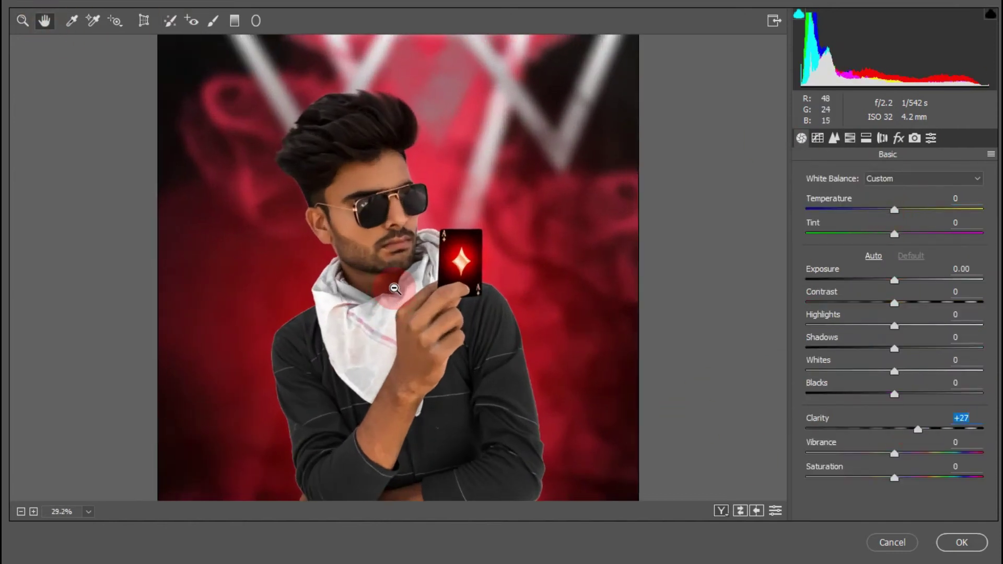
pyautogui.scroll(4, 395, 288)
pyautogui.scroll(-3, 395, 287)
pyautogui.scroll(3, 404, 265)
# Set the HSL saturation to Reds -3, Oranges -1, Yellows -62, Purples +8 and Magentas +21.
pyautogui.click(850, 138)
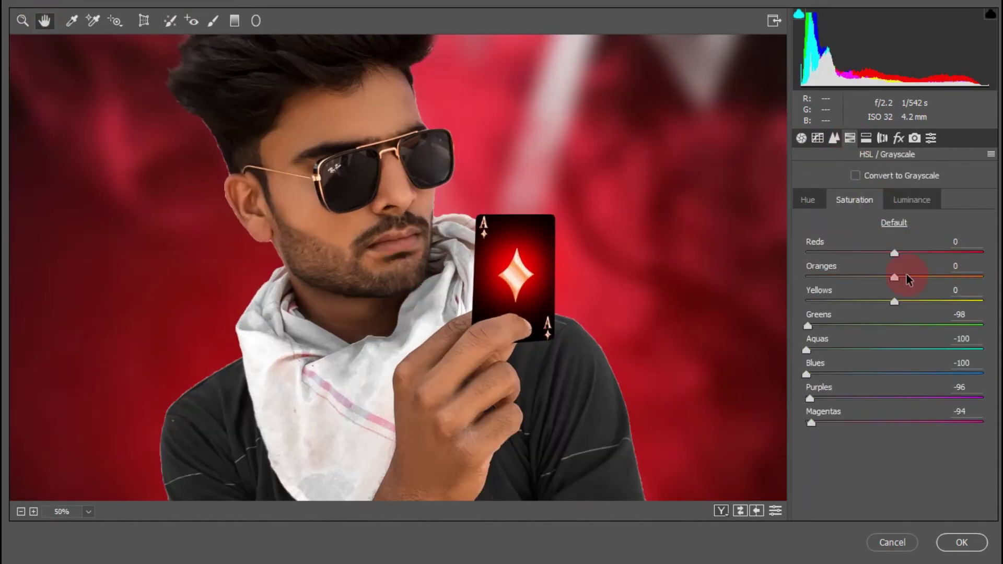
pyautogui.moveTo(896, 255); pyautogui.dragTo(869, 253)
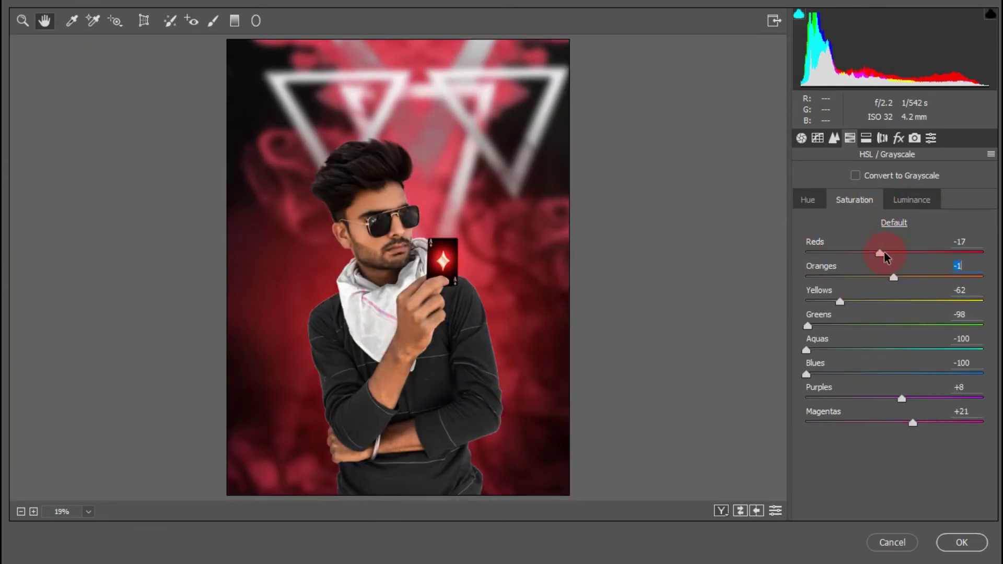
pyautogui.moveTo(885, 253); pyautogui.dragTo(902, 253)
# Darken the image borders with Graduated Filters drawn inward from the picture's edges toward the man.
pyautogui.click(234, 21)
pyautogui.moveTo(338, 40)
pyautogui.mouseDown()
pyautogui.moveTo(381, 135)
pyautogui.moveTo(456, 187)
pyautogui.mouseUp()
pyautogui.moveTo(338, 40)
pyautogui.mouseDown()
pyautogui.moveTo(202, 177)
pyautogui.moveTo(112, 184)
pyautogui.mouseUp()
pyautogui.moveTo(455, 187); pyautogui.dragTo(395, 190)
pyautogui.moveTo(845, 254); pyautogui.dragTo(812, 254)
pyautogui.moveTo(397, 191)
pyautogui.mouseDown()
pyautogui.moveTo(461, 182)
pyautogui.moveTo(426, 177)
pyautogui.mouseUp()
pyautogui.moveTo(568, 43)
pyautogui.mouseDown()
pyautogui.moveTo(413, 202)
pyautogui.moveTo(573, 218)
pyautogui.mouseUp()
pyautogui.moveTo(464, 497)
pyautogui.mouseDown()
pyautogui.moveTo(516, 252)
pyautogui.moveTo(539, 275)
pyautogui.mouseUp()
pyautogui.click(44, 20)
# Compare the before and after views of the darkened portrait and inspect the man up close.
pyautogui.scroll(3, 386, 273)
pyautogui.scroll(-2, 434, 259)
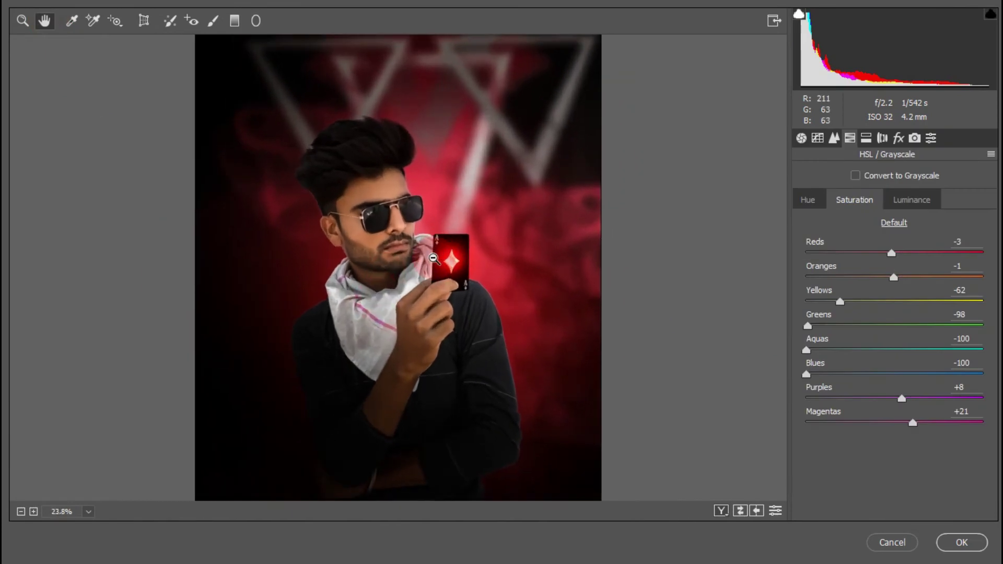
pyautogui.scroll(-1, 434, 259)
pyautogui.click(721, 511)
pyautogui.click(721, 511)
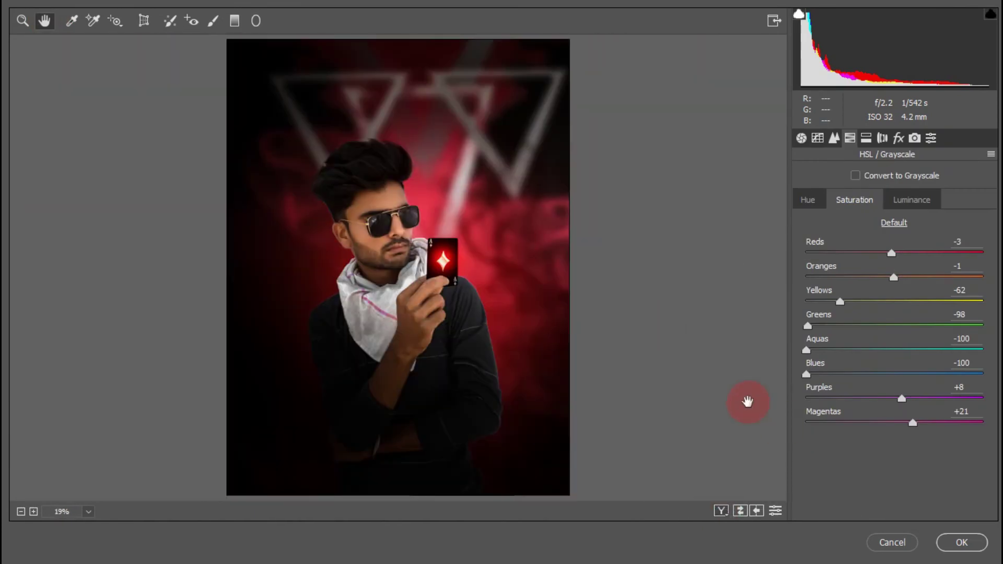
pyautogui.scroll(4, 399, 240)
pyautogui.scroll(-4, 397, 227)
# Add a post-crop vignette with Amount -10, Midpoint 0, Roundness +99, Feather 85 and Highlights 23.
pyautogui.click(915, 138)
pyautogui.click(899, 138)
pyautogui.moveTo(894, 381); pyautogui.dragTo(871, 381)
pyautogui.moveTo(895, 406); pyautogui.dragTo(864, 411)
pyautogui.moveTo(865, 417); pyautogui.dragTo(699, 430)
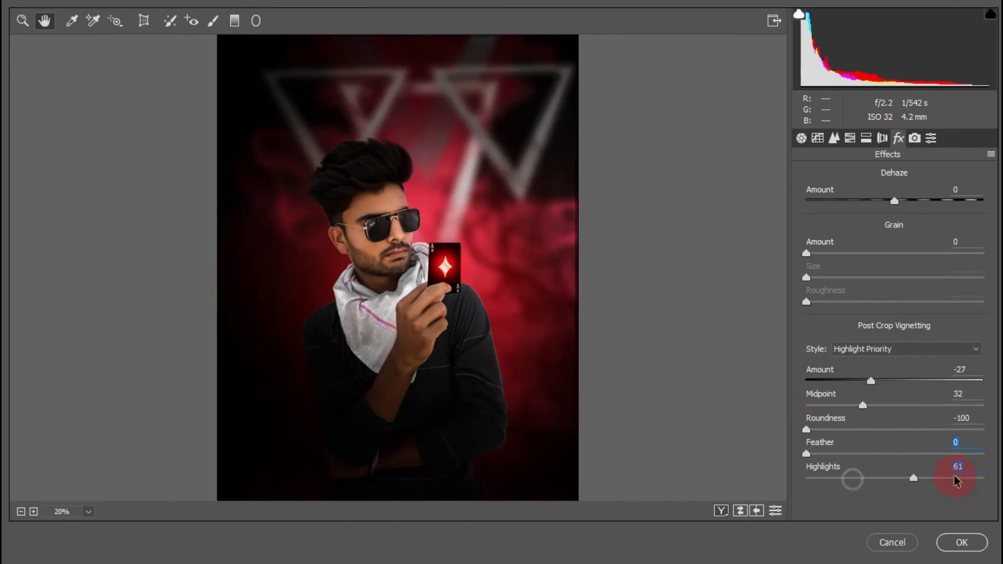
pyautogui.moveTo(983, 478); pyautogui.dragTo(806, 479)
pyautogui.moveTo(807, 430)
pyautogui.mouseDown()
pyautogui.moveTo(988, 432)
pyautogui.moveTo(806, 430)
pyautogui.mouseUp()
pyautogui.moveTo(806, 455); pyautogui.dragTo(983, 454)
pyautogui.moveTo(863, 406); pyautogui.dragTo(806, 407)
pyautogui.moveTo(806, 479); pyautogui.dragTo(983, 455)
pyautogui.moveTo(807, 431); pyautogui.dragTo(837, 434)
pyautogui.moveTo(807, 407)
pyautogui.mouseDown()
pyautogui.moveTo(993, 407)
pyautogui.moveTo(806, 406)
pyautogui.mouseUp()
pyautogui.moveTo(983, 455)
pyautogui.mouseDown()
pyautogui.moveTo(784, 438)
pyautogui.moveTo(983, 454)
pyautogui.mouseUp()
pyautogui.moveTo(806, 382); pyautogui.dragTo(886, 381)
# Paint an Adjustment Brush correction over the man's face and modify its settings.
pyautogui.click(214, 24)
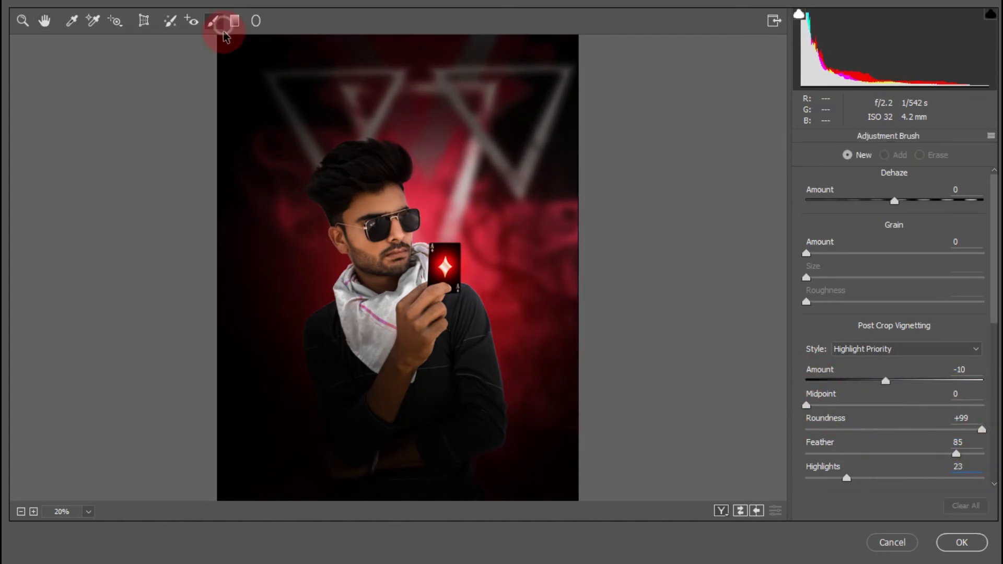
pyautogui.scroll(4, 366, 205)
pyautogui.moveTo(383, 223); pyautogui.dragTo(402, 226)
pyautogui.click(992, 136)
pyautogui.click(930, 189)
pyautogui.moveTo(891, 191); pyautogui.dragTo(827, 189)
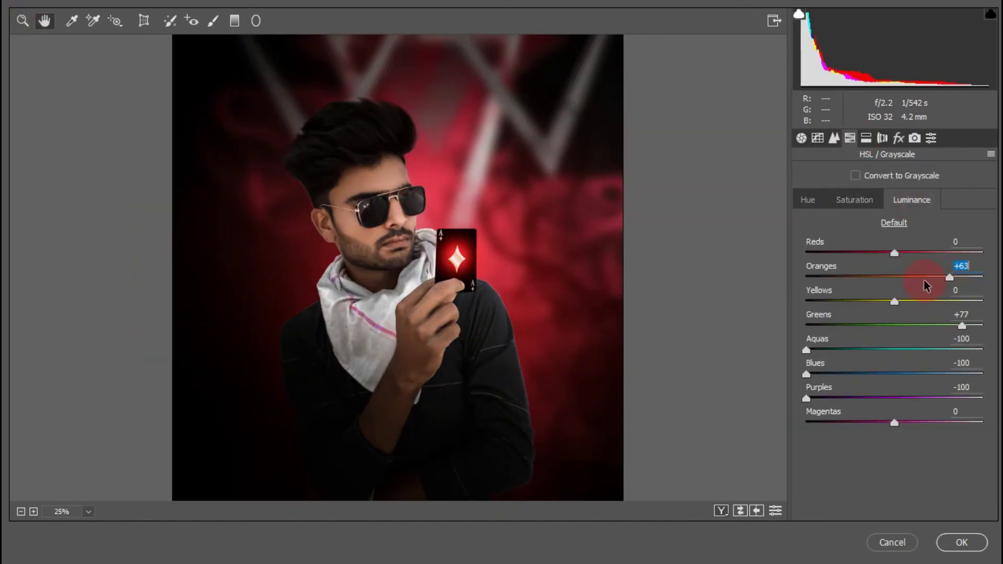
# Try an Oranges saturation of -100 and briefly take the filter window out of full-screen view.
pyautogui.click(855, 175)
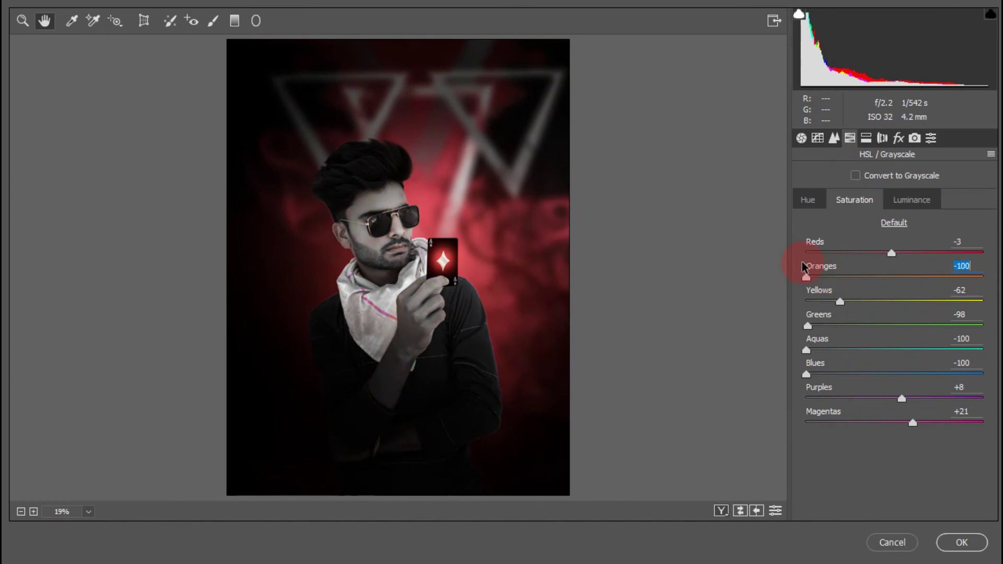
pyautogui.click(775, 21)
pyautogui.moveTo(794, 48); pyautogui.dragTo(658, 38)
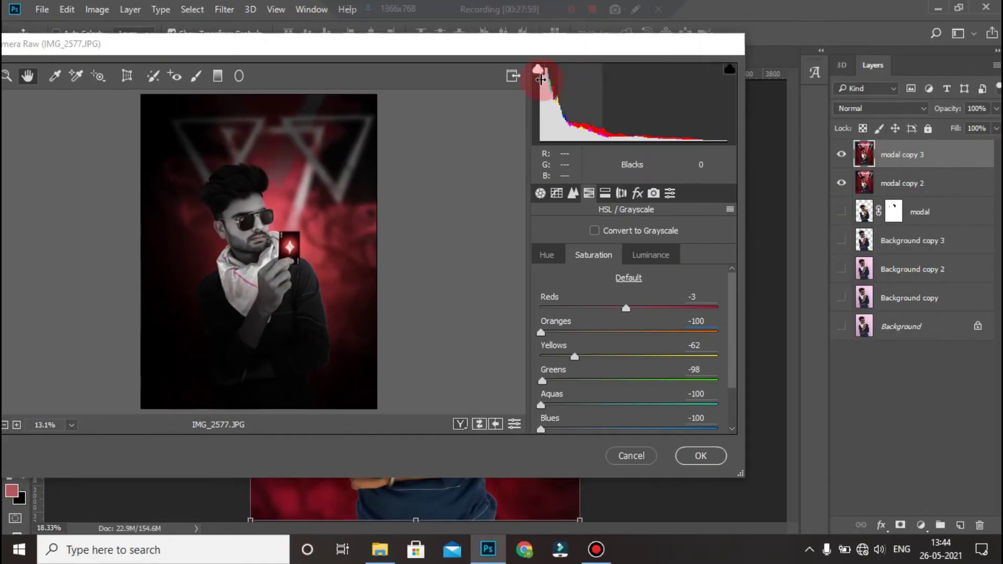
pyautogui.click(517, 75)
# Set the HSL saturation to Reds +26 and Oranges -15.
pyautogui.scroll(-2, 433, 246)
pyautogui.scroll(4, 434, 246)
pyautogui.moveTo(891, 254); pyautogui.dragTo(917, 255)
pyautogui.scroll(-3, 606, 180)
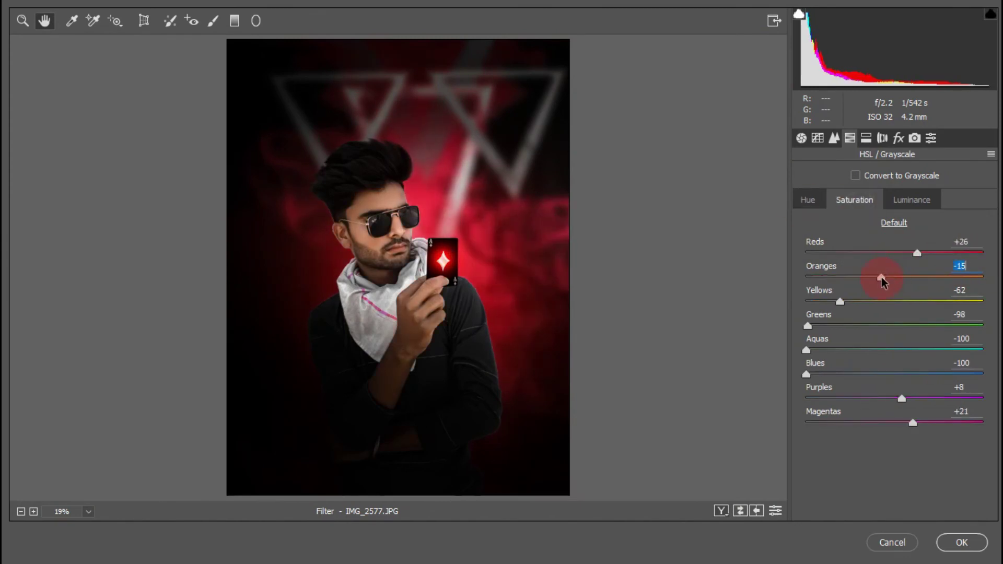
# Fine-tune the oranges and yellows in the HSL adjustments and shift the Yellows hue to +100.
pyautogui.click(911, 202)
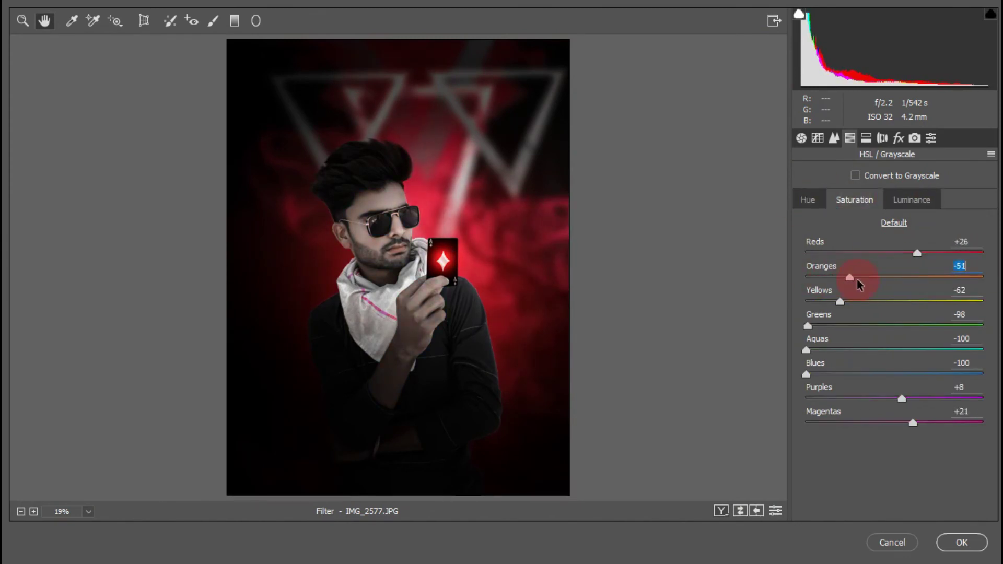
pyautogui.moveTo(921, 278); pyautogui.dragTo(900, 308)
pyautogui.click(912, 200)
pyautogui.moveTo(840, 302); pyautogui.dragTo(878, 306)
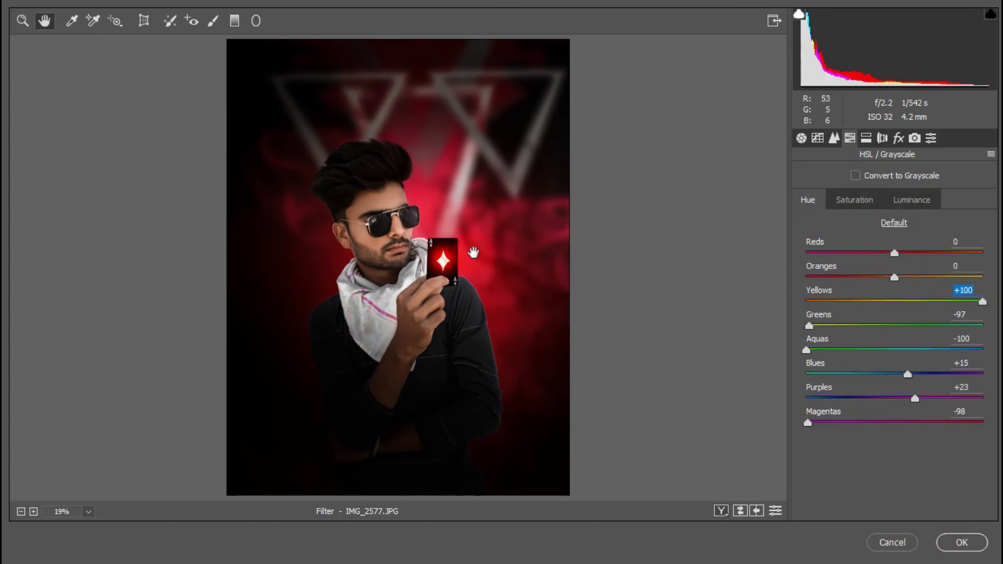
# Raise the image's Clarity further and compare the before and after views.
pyautogui.click(834, 138)
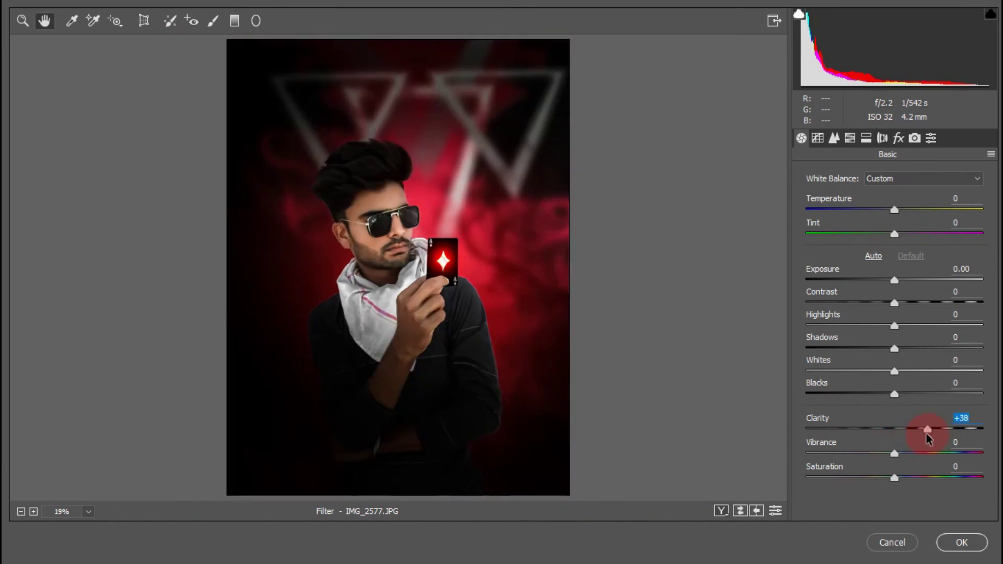
pyautogui.moveTo(927, 435); pyautogui.dragTo(924, 430)
pyautogui.click(721, 511)
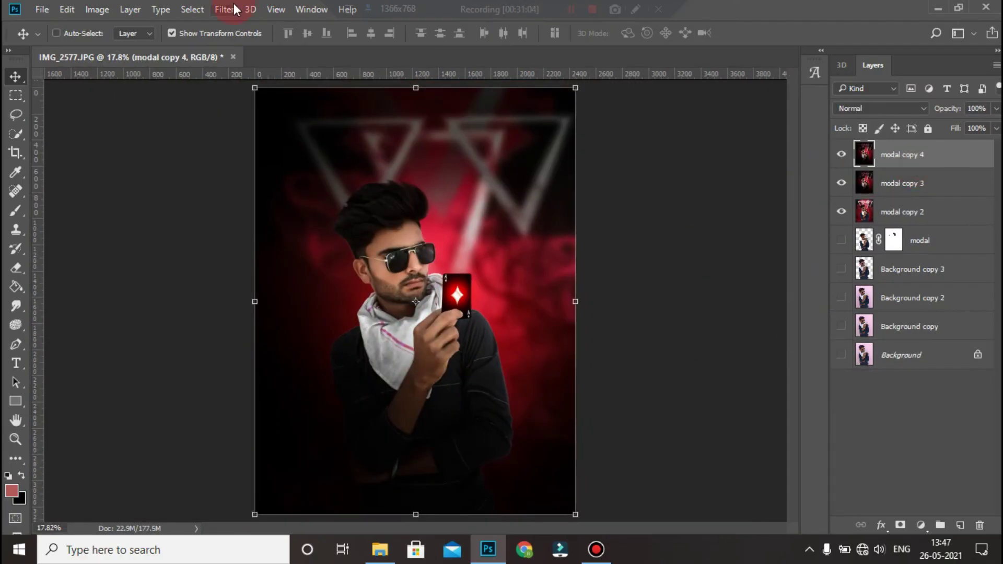
# Open modal copy 4 in Liquify and set the man's Upper Lip to -100 with Face-Aware Liquify.
pyautogui.click(225, 9)
pyautogui.click(245, 93)
pyautogui.moveTo(893, 382); pyautogui.dragTo(767, 381)
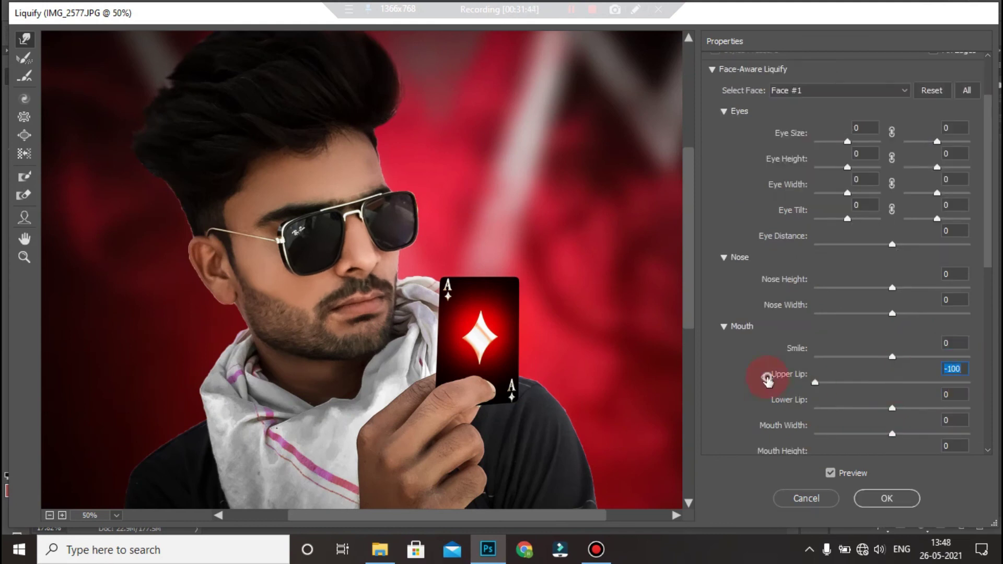
pyautogui.scroll(-3, 940, 385)
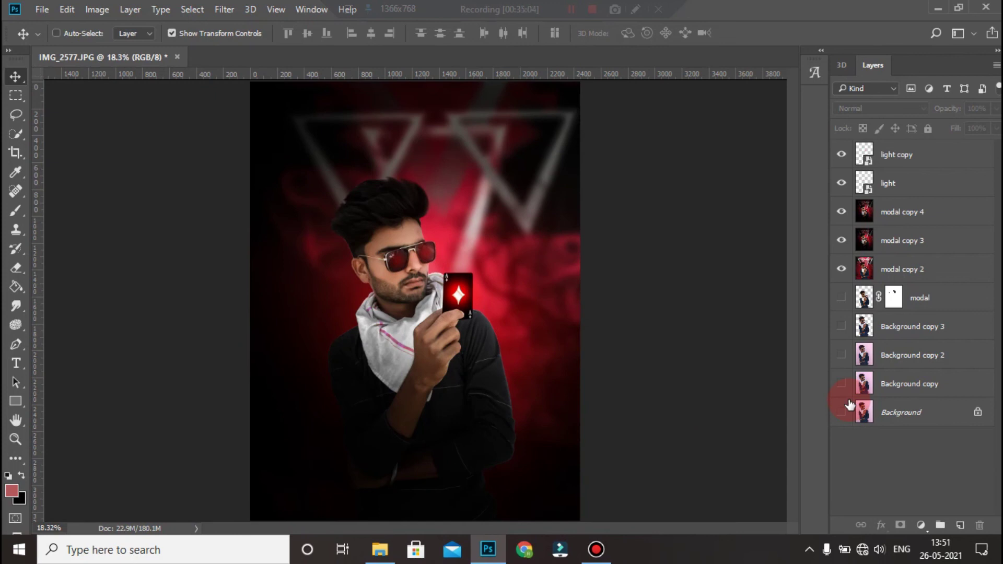
# Smooth modal copy 4 with a 62 px soft Mixer Brush and duplicate the light layer onto the fingers holding the card.
pyautogui.press('b')
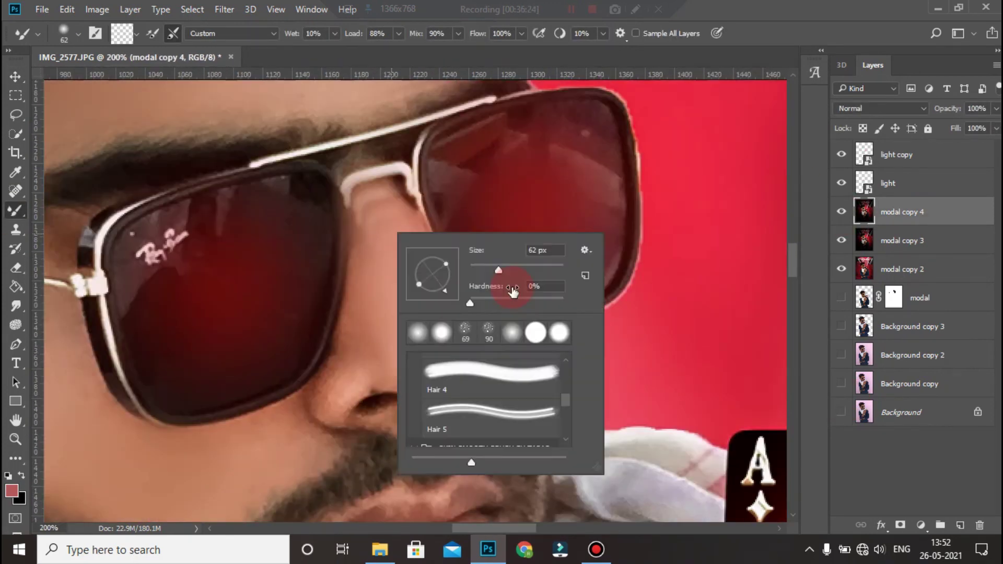
pyautogui.click(904, 194)
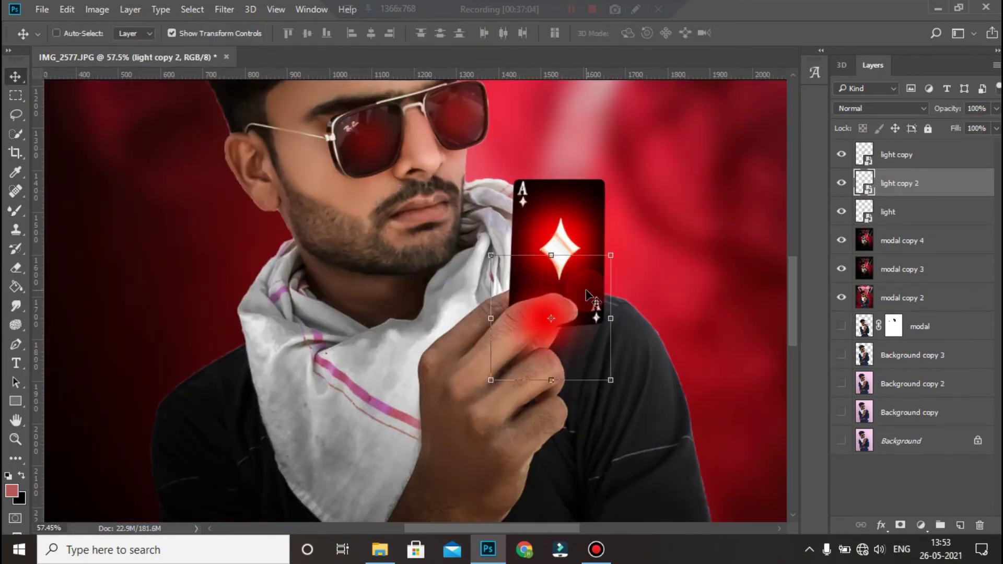